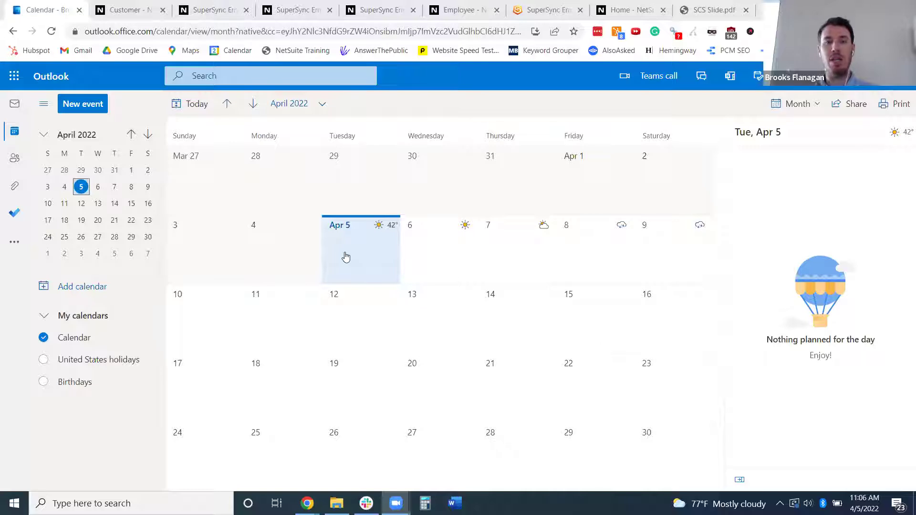
# - Create an Outlook calendar event titled "Outlook to NetSuite" on 4/5/2022 from 12:00 PM to 12:30 PM
pyautogui.click(352, 254)
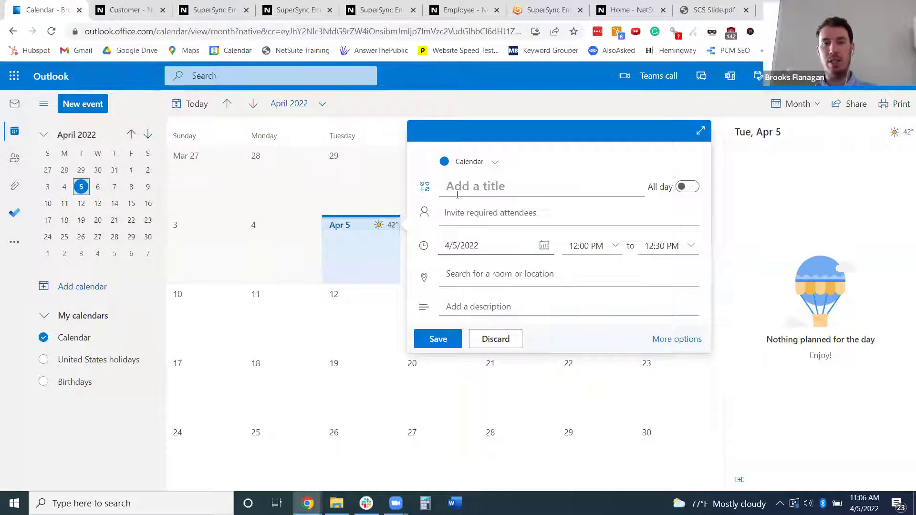
pyautogui.write('O')
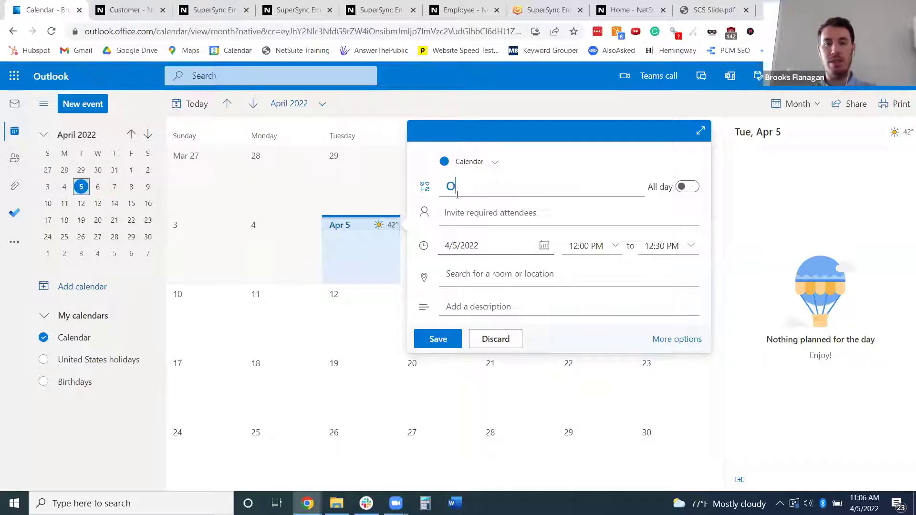
pyautogui.write('utlook ')
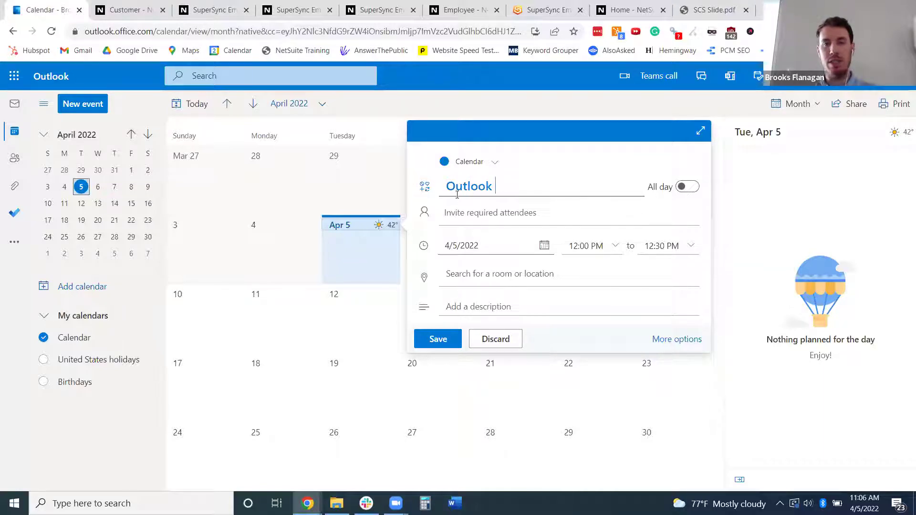
pyautogui.write('to NetSuite')
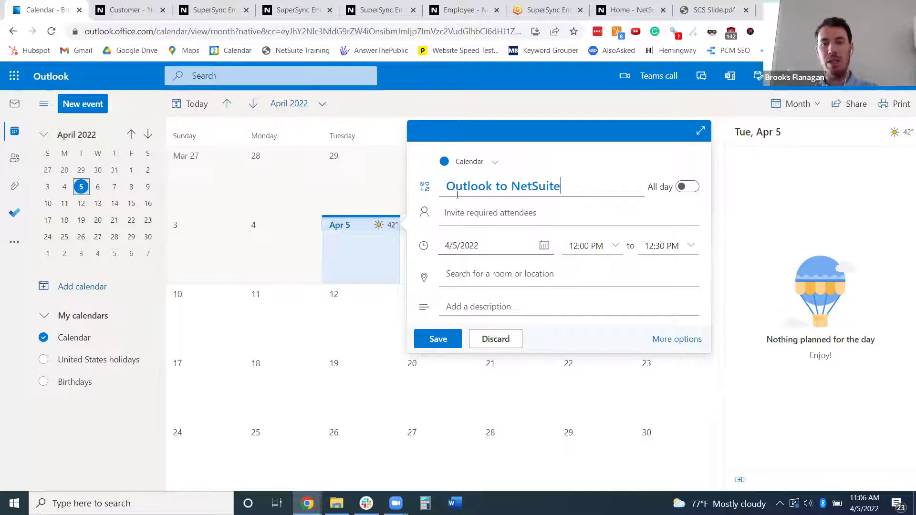
pyautogui.click(438, 339)
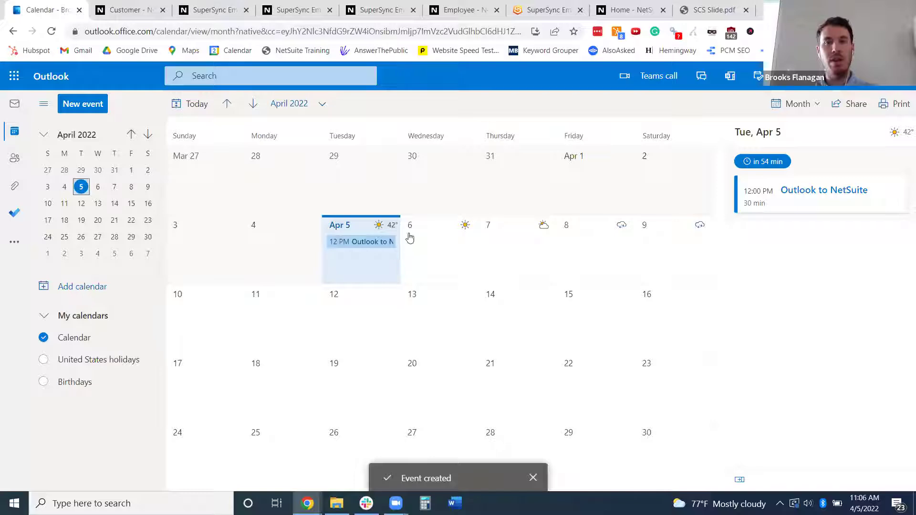
# - Switch to the NetSuite calendar and save a new event titled "NetSuite to Outlook" on 4/6/2022
pyautogui.click(635, 9)
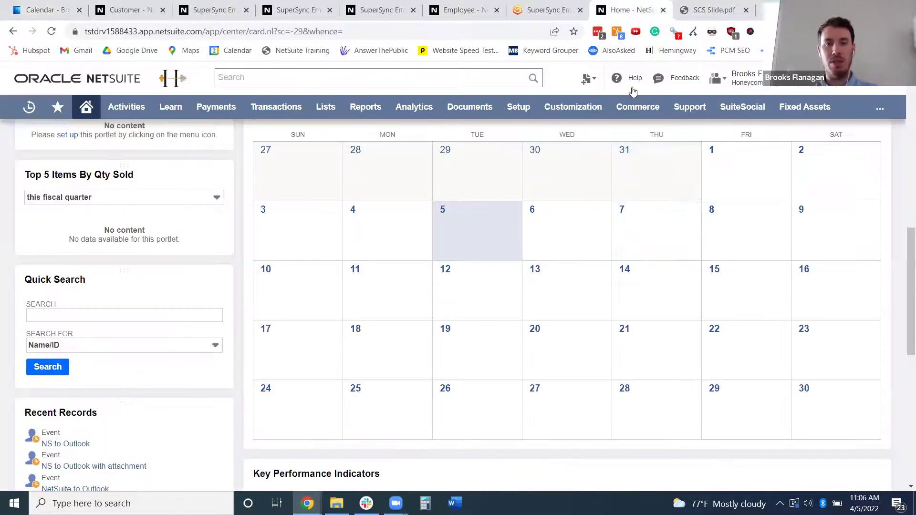
pyautogui.click(601, 210)
pyautogui.click(651, 173)
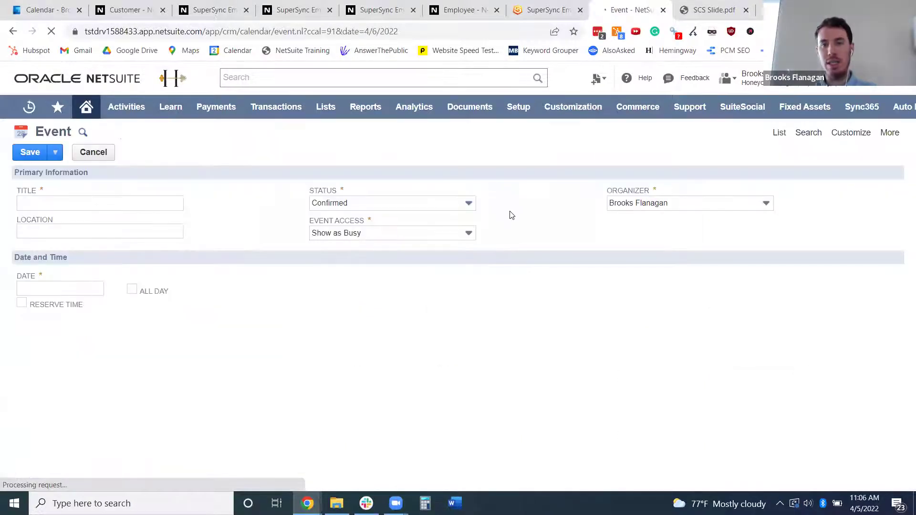
pyautogui.click(58, 204)
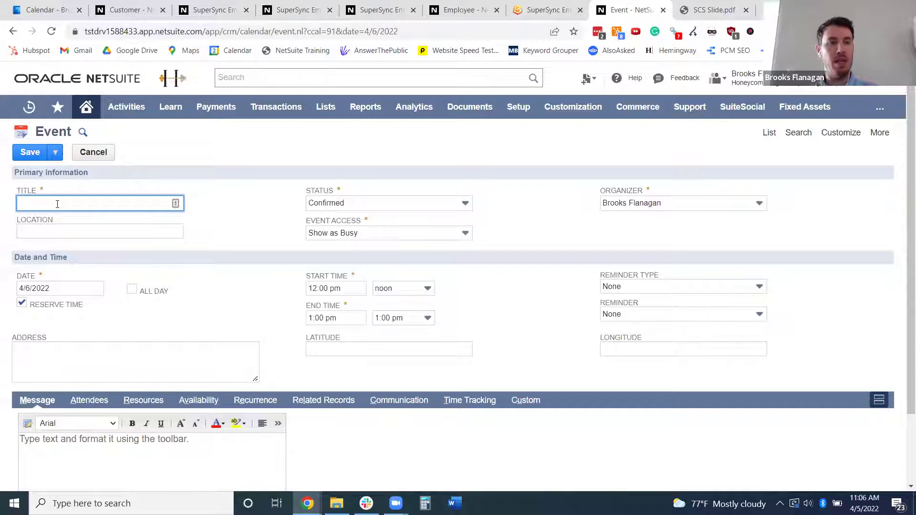
pyautogui.write('NetSuite to Outlook')
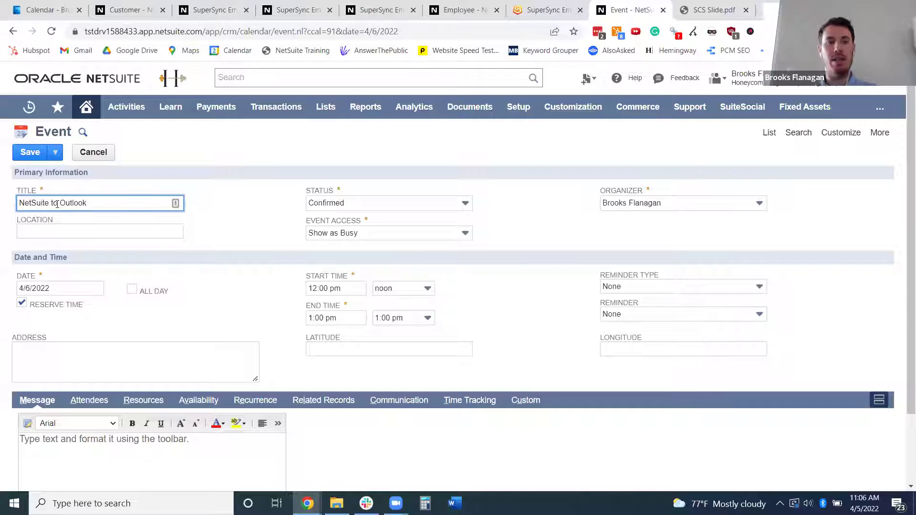
pyautogui.click(30, 156)
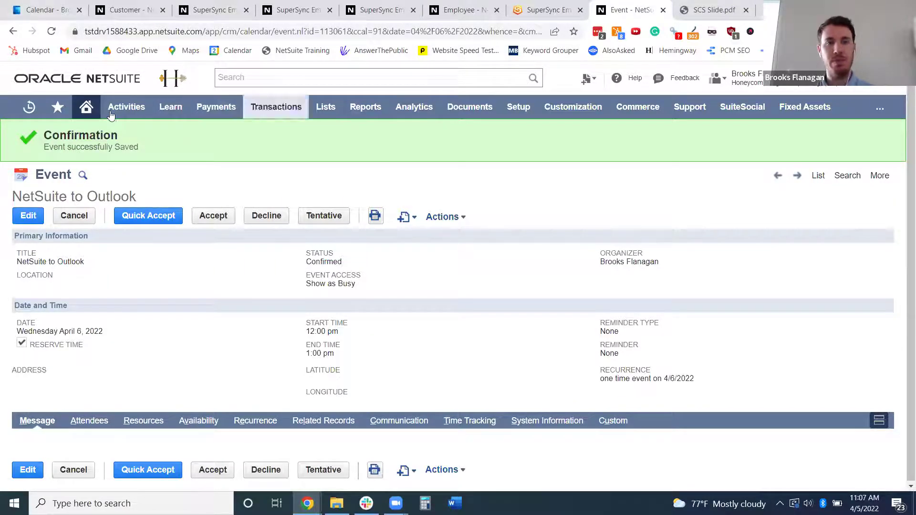
# - Return to the NetSuite home page, then switch to Outlook and open its mail view
pyautogui.moveTo(84, 114)
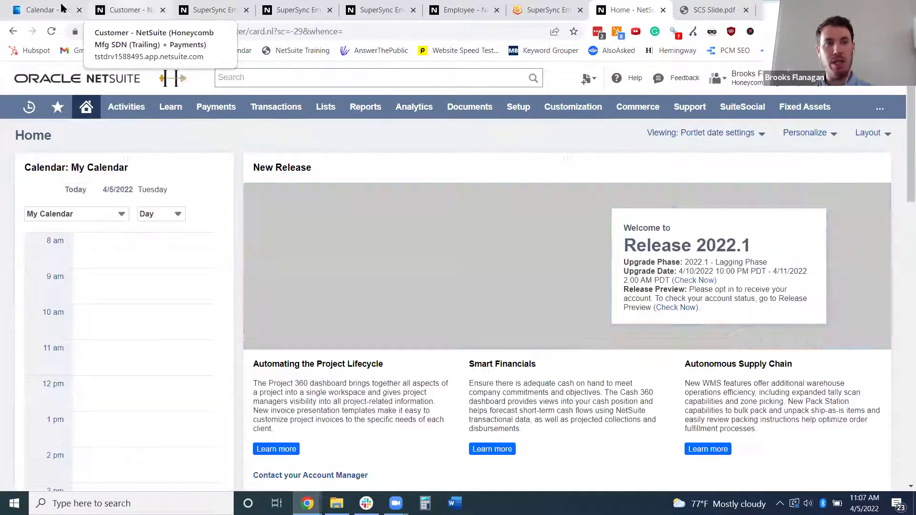
pyautogui.click(46, 10)
pyautogui.click(16, 109)
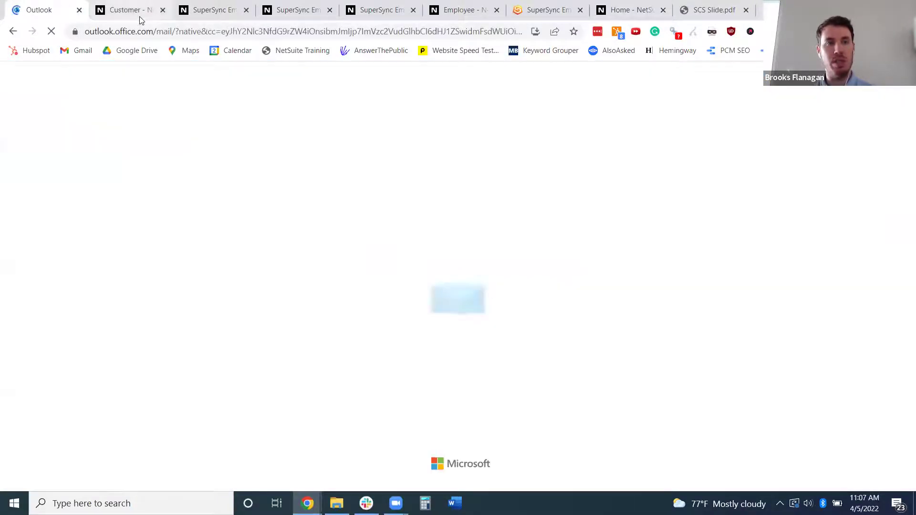
# - Examine the Brooks Distribution customer record in NetSuite, including its details and messages section
pyautogui.click(134, 13)
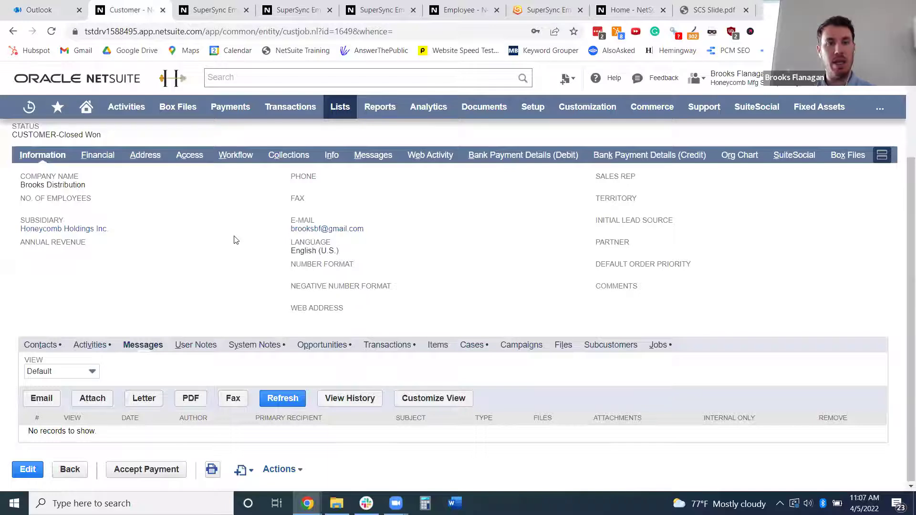
pyautogui.scroll(3, 233, 239)
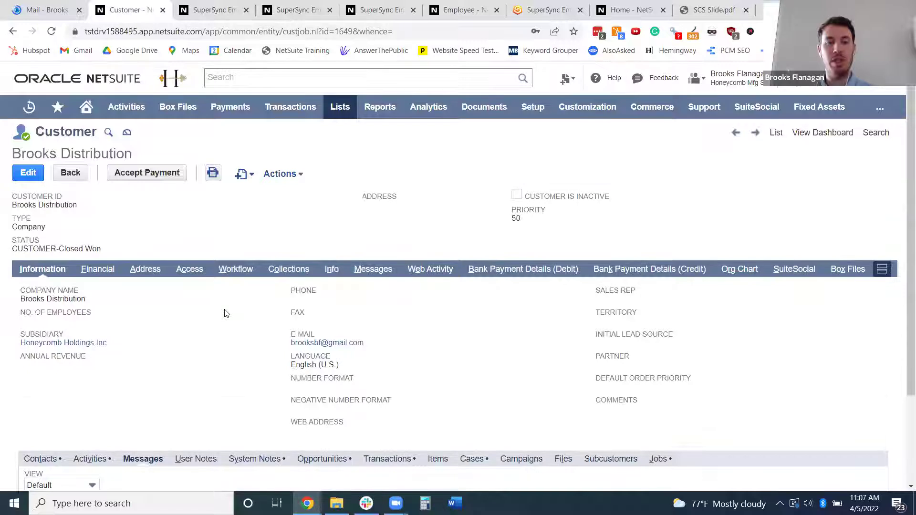
pyautogui.scroll(-2, 226, 313)
pyautogui.scroll(2, 226, 313)
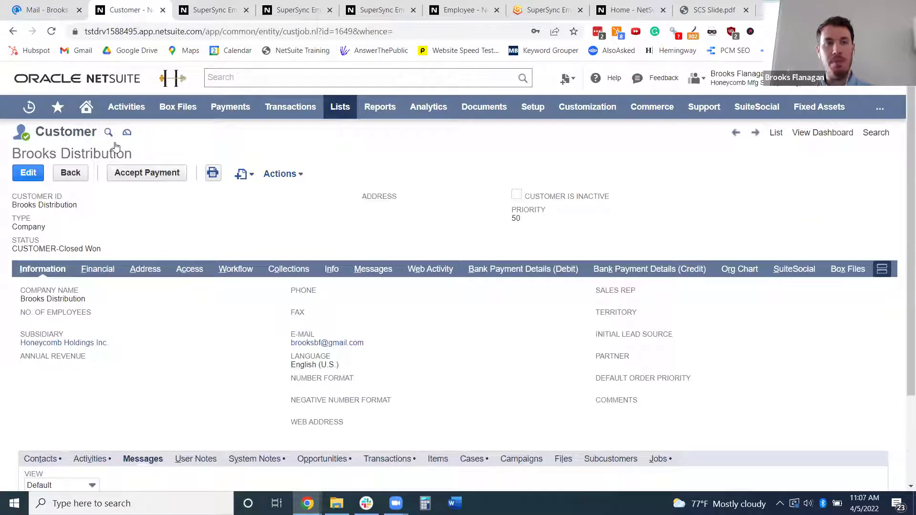
# - Switch to the Outlook inbox and open the "Inbound" email with the Email for NetSuite add-in alongside it
pyautogui.click(45, 10)
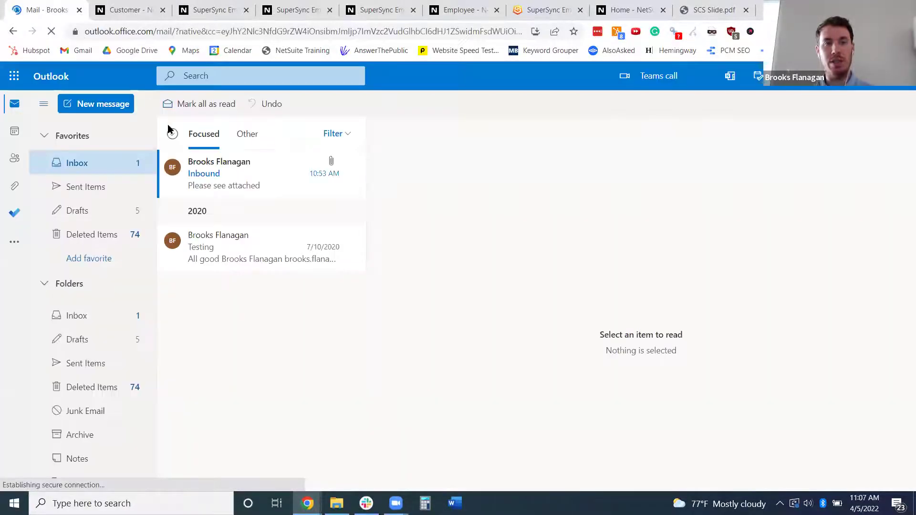
pyautogui.click(253, 181)
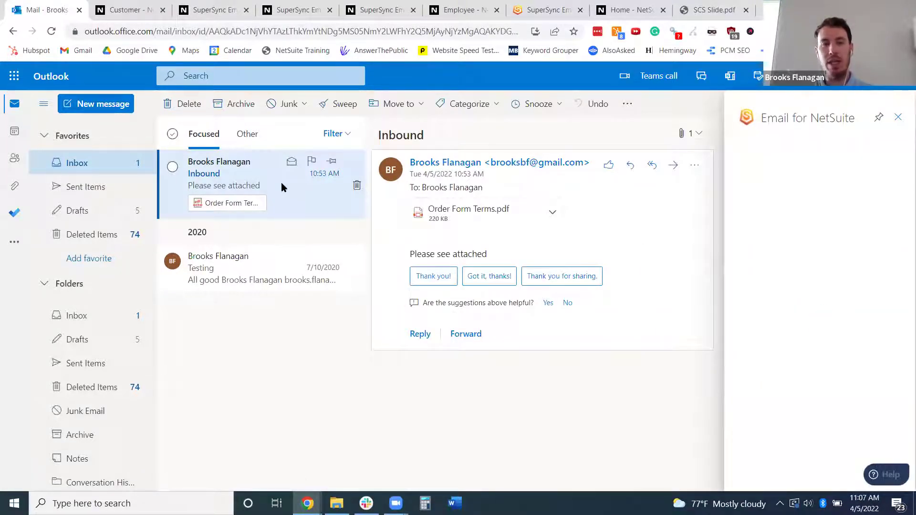
pyautogui.click(258, 266)
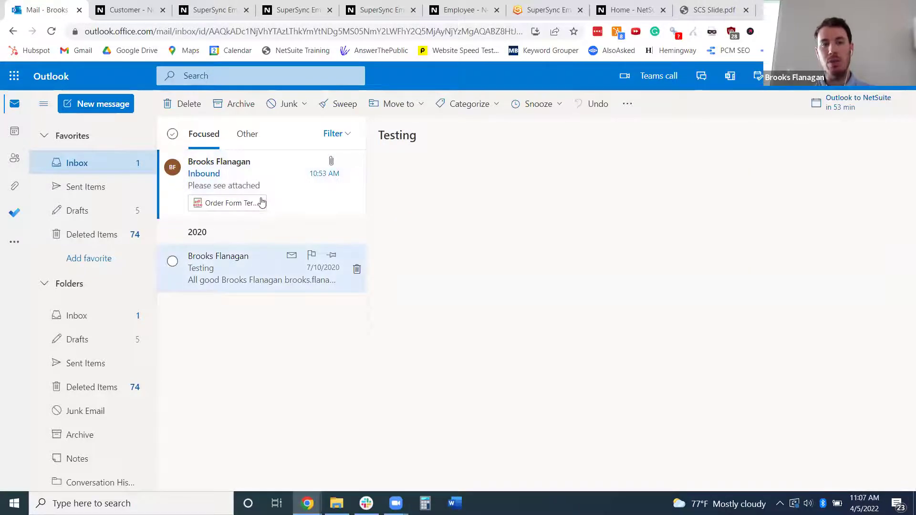
pyautogui.click(260, 177)
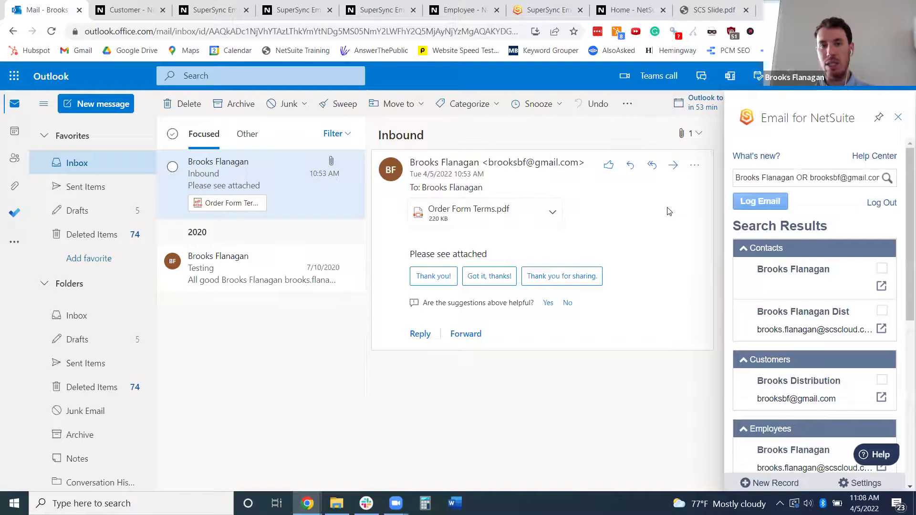
# - Log the "Inbound" email to the Brooks Distribution customer and turn on auto-logging for the conversation
pyautogui.scroll(-3, 802, 281)
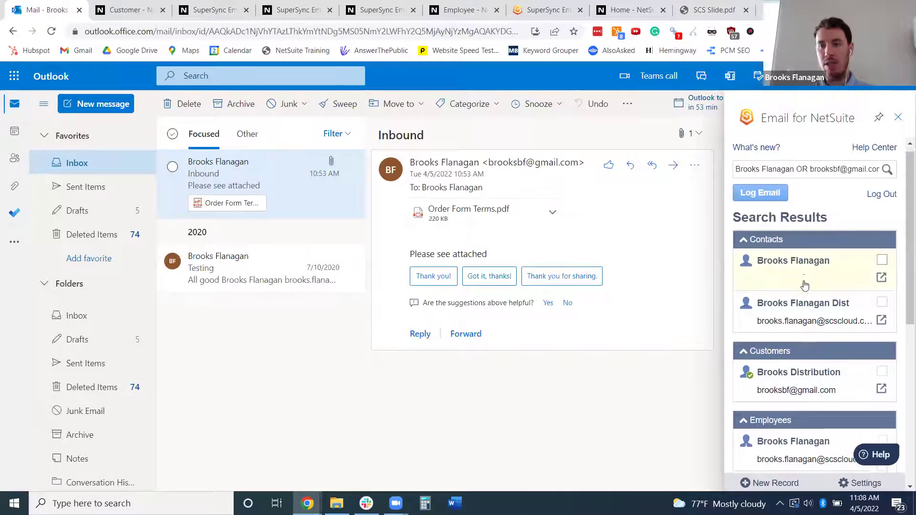
pyautogui.scroll(-3, 805, 286)
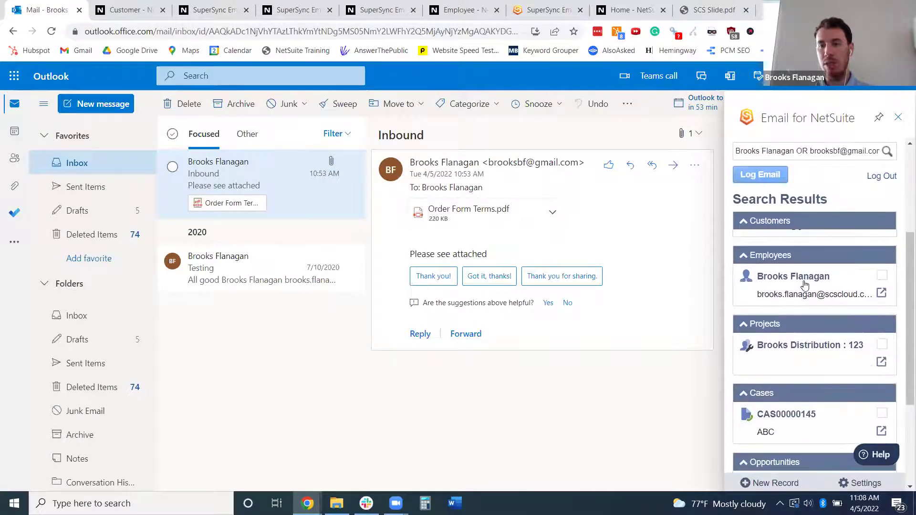
pyautogui.scroll(-3, 833, 384)
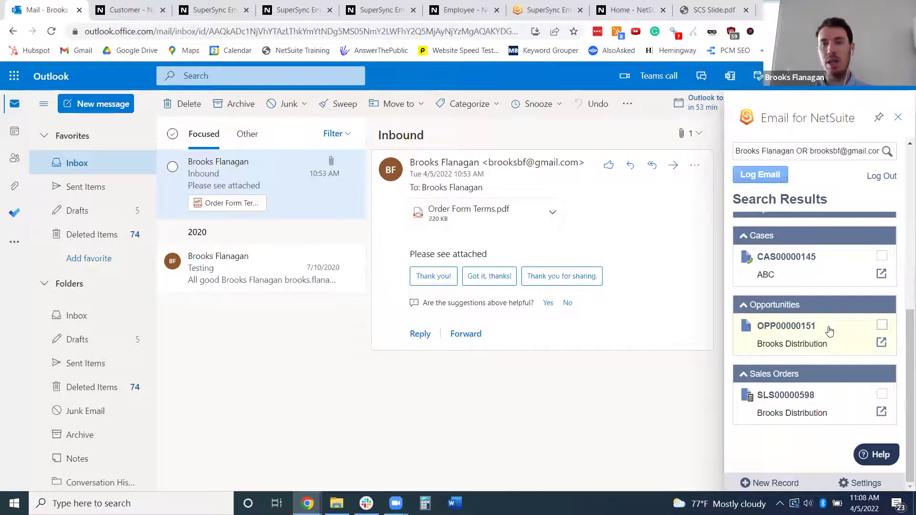
pyautogui.scroll(5, 830, 331)
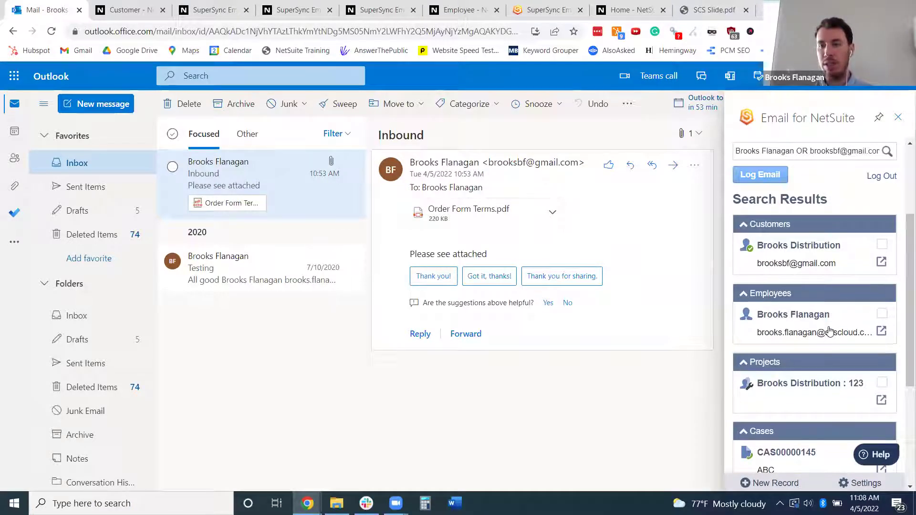
pyautogui.scroll(1, 830, 331)
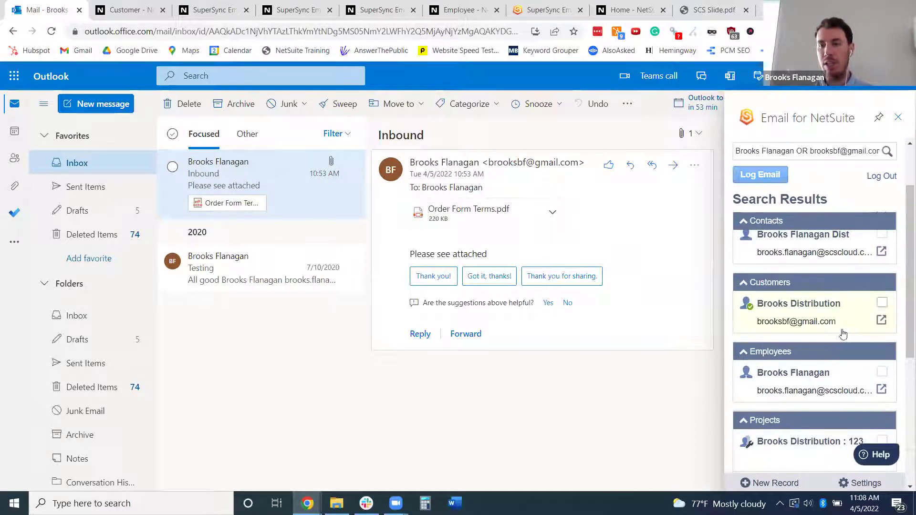
pyautogui.click(881, 304)
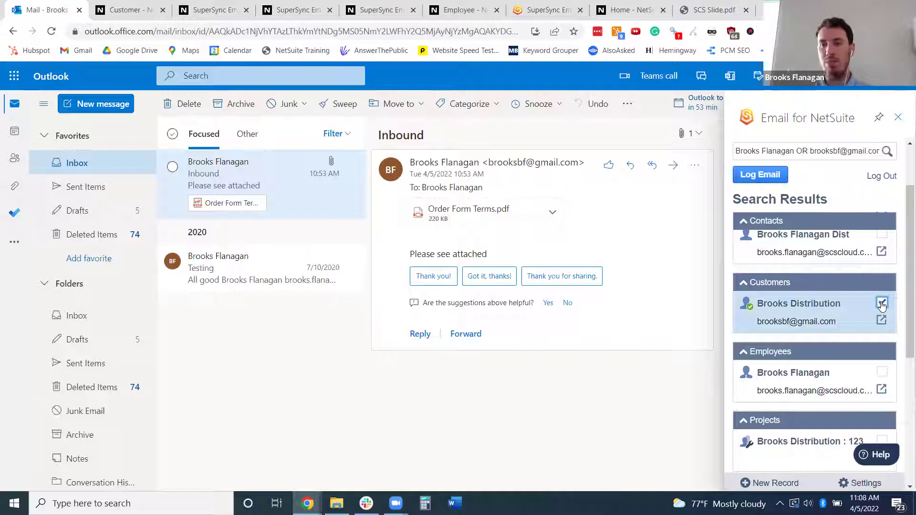
pyautogui.click(759, 175)
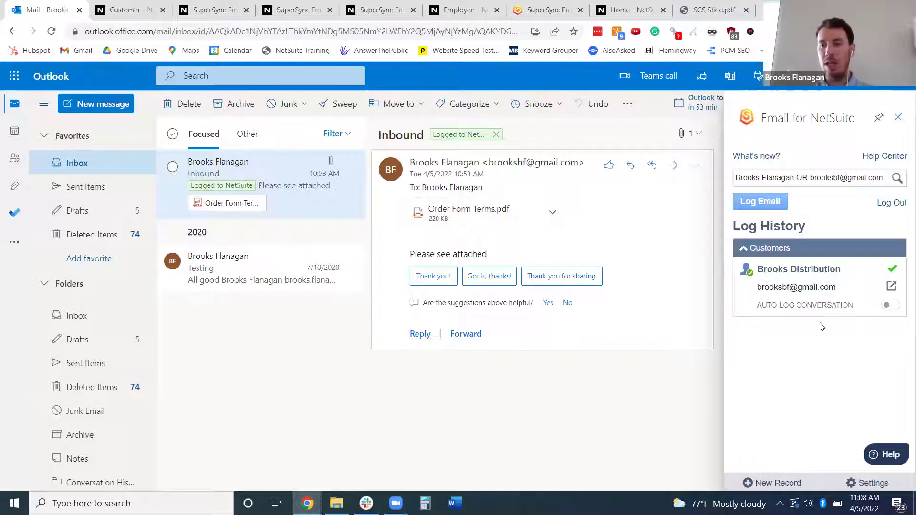
pyautogui.click(889, 306)
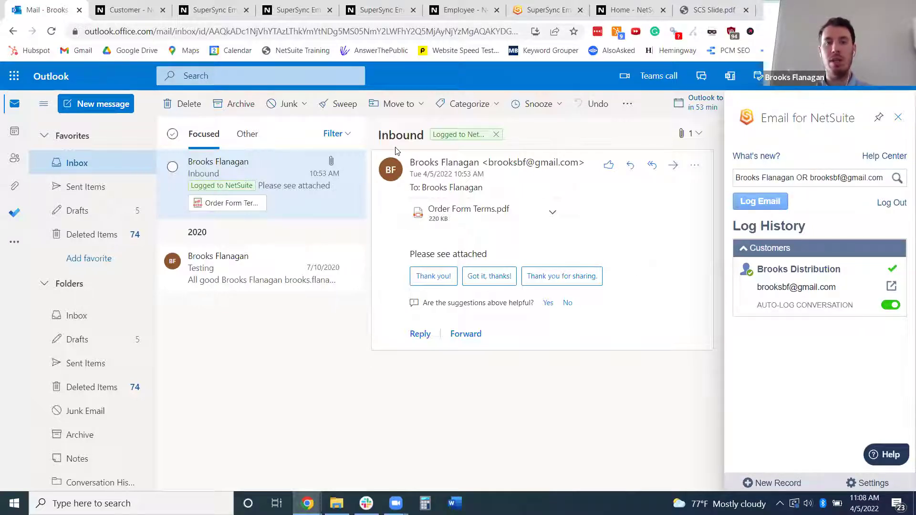
pyautogui.doubleClick(392, 135)
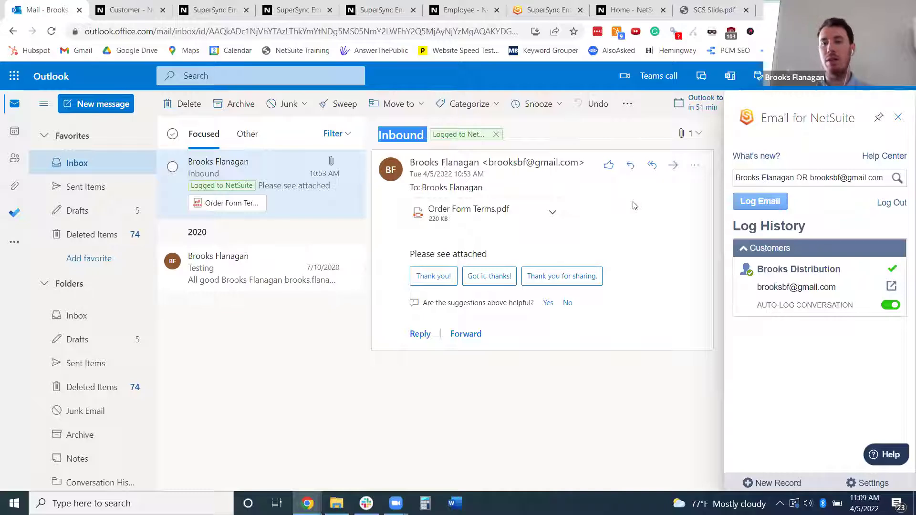
# - Switch to the Brooks Distribution customer record in NetSuite and refresh its messages list
pyautogui.click(124, 10)
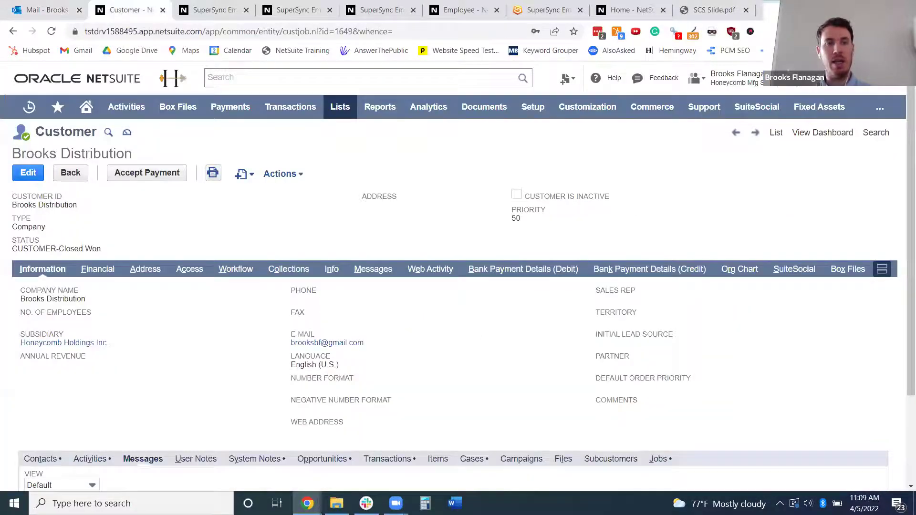
pyautogui.scroll(-3, 261, 312)
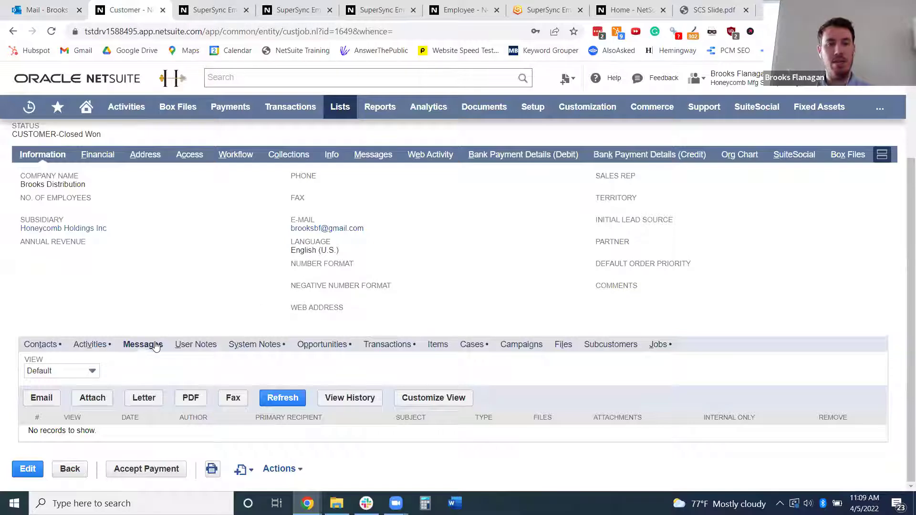
pyautogui.click(295, 402)
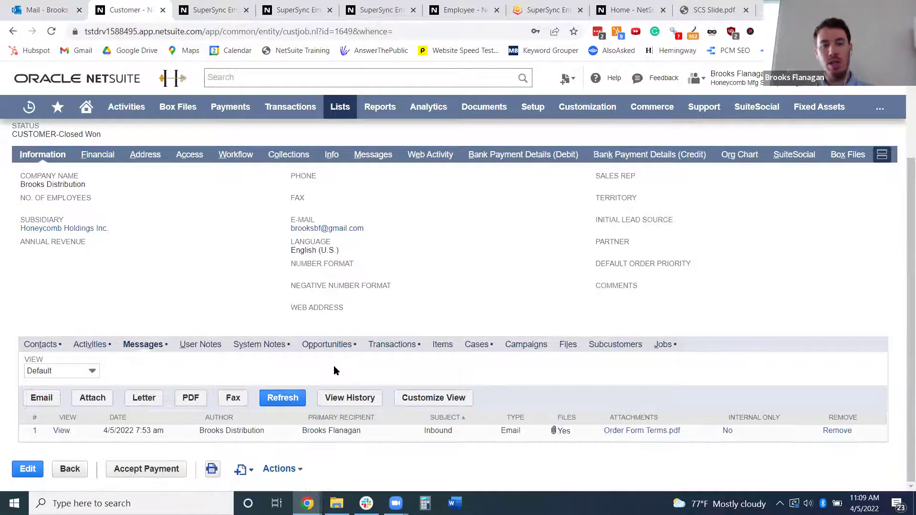
# - Open the logged "Inbound" message separately, examine its content and attached files, and close it
pyautogui.middleClick(60, 432)
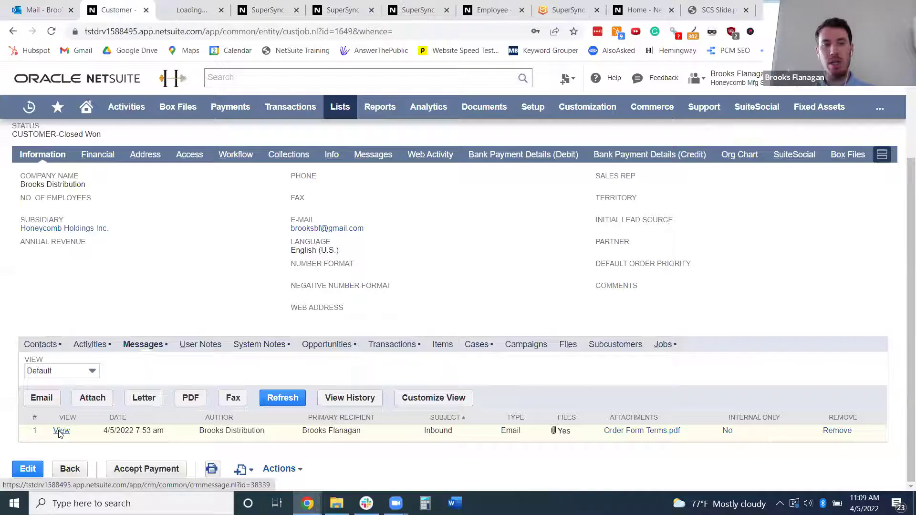
pyautogui.click(189, 14)
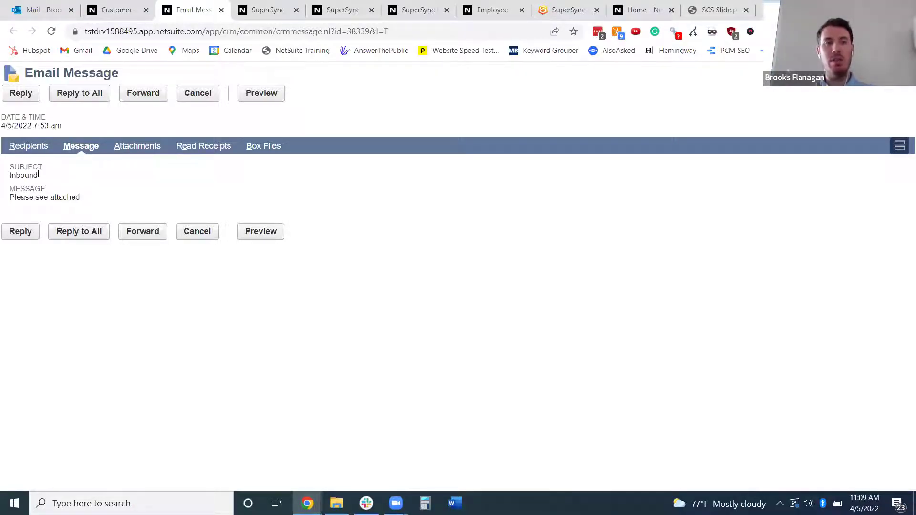
pyautogui.click(123, 147)
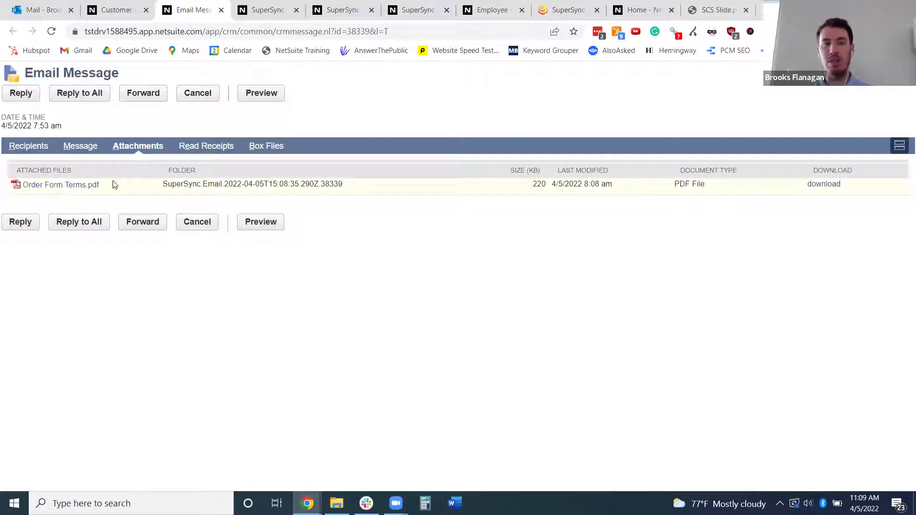
pyautogui.click(221, 10)
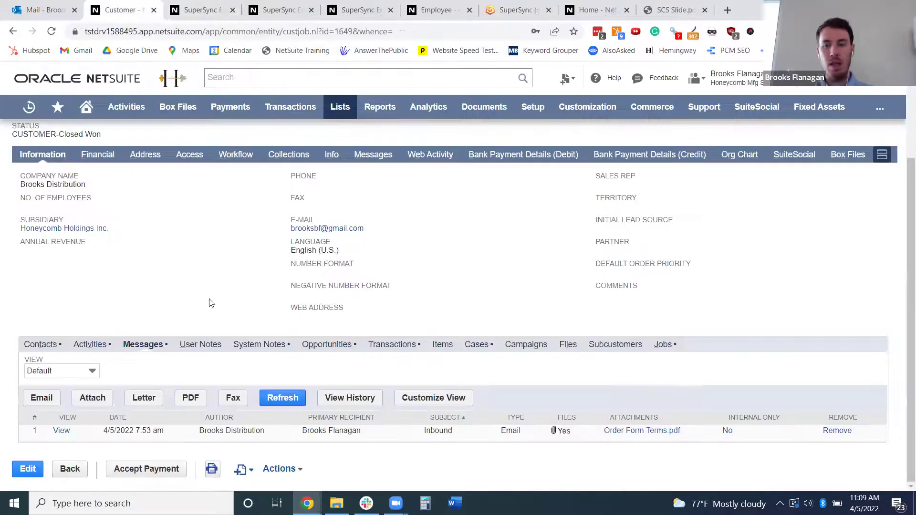
# - Switch back to the Outlook inbox and examine the "Inbound" email's sender card and the add-in's default record search term
pyautogui.click(43, 11)
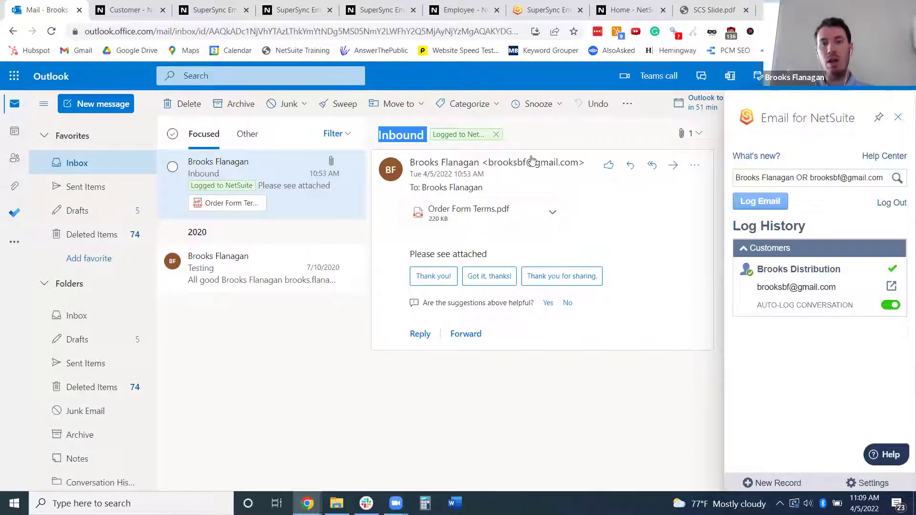
pyautogui.moveTo(465, 164)
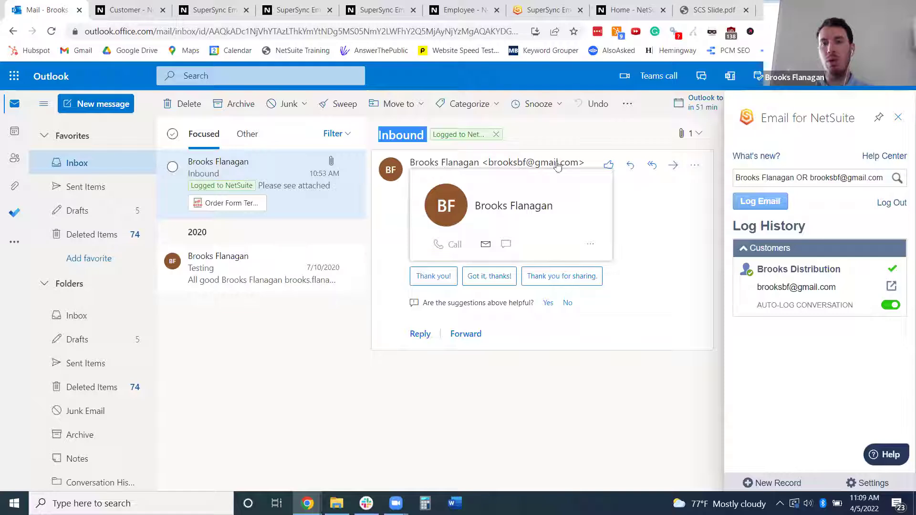
pyautogui.tripleClick(837, 179)
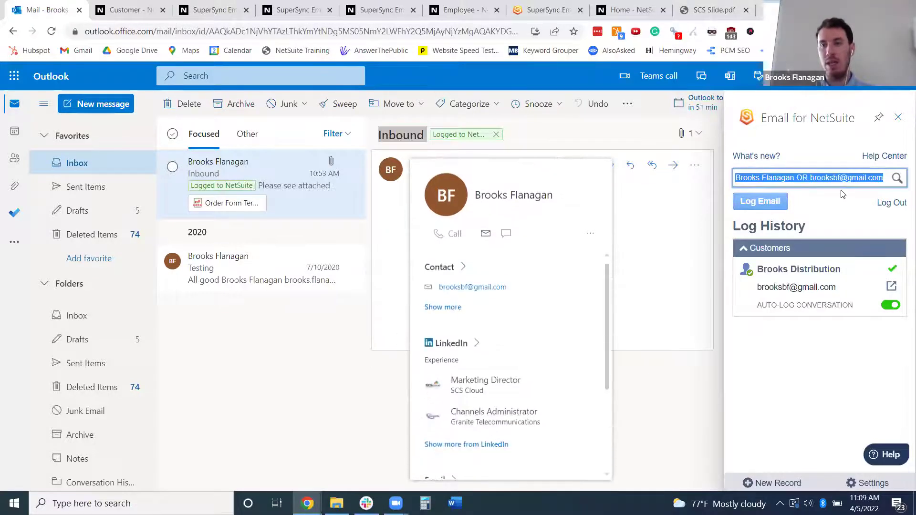
pyautogui.click(839, 176)
pyautogui.doubleClick(840, 177)
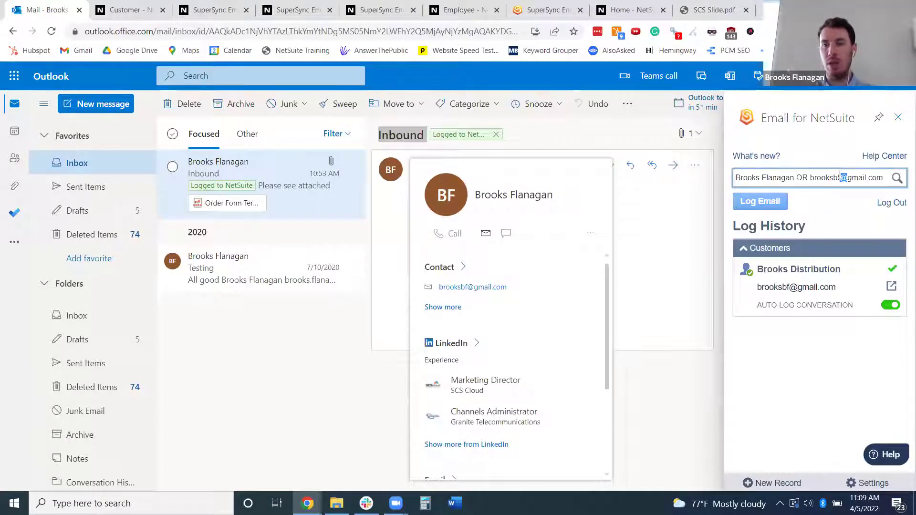
pyautogui.click(800, 191)
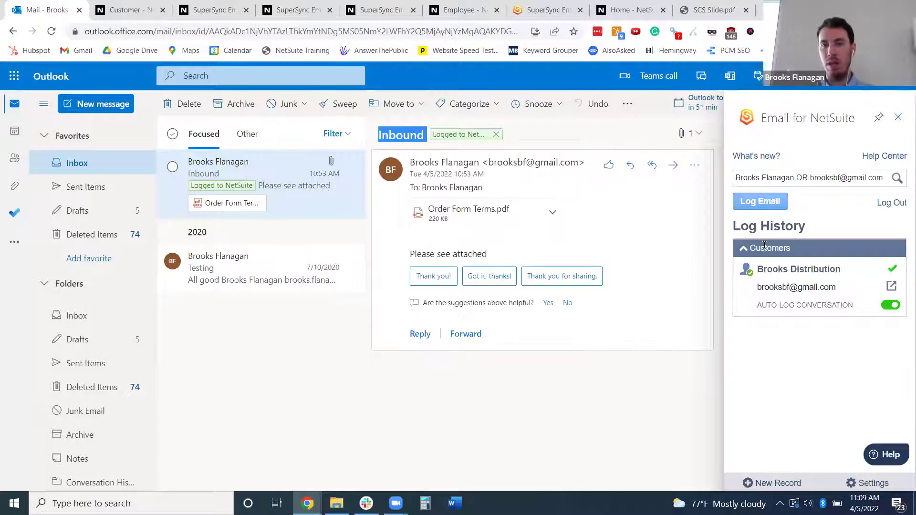
# - Search NetSuite records for "chess" in the Email for NetSuite add-in and look through the results by record type
pyautogui.tripleClick(798, 180)
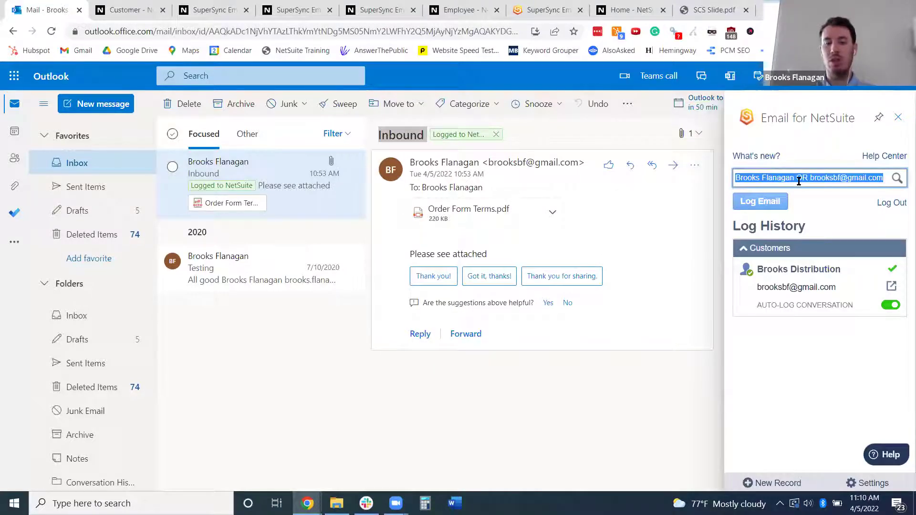
pyautogui.write('chess')
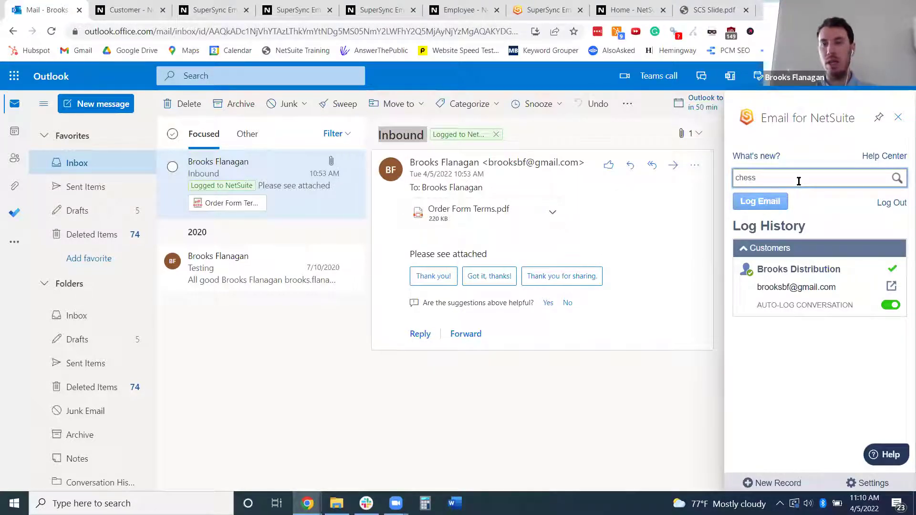
pyautogui.press('Return')
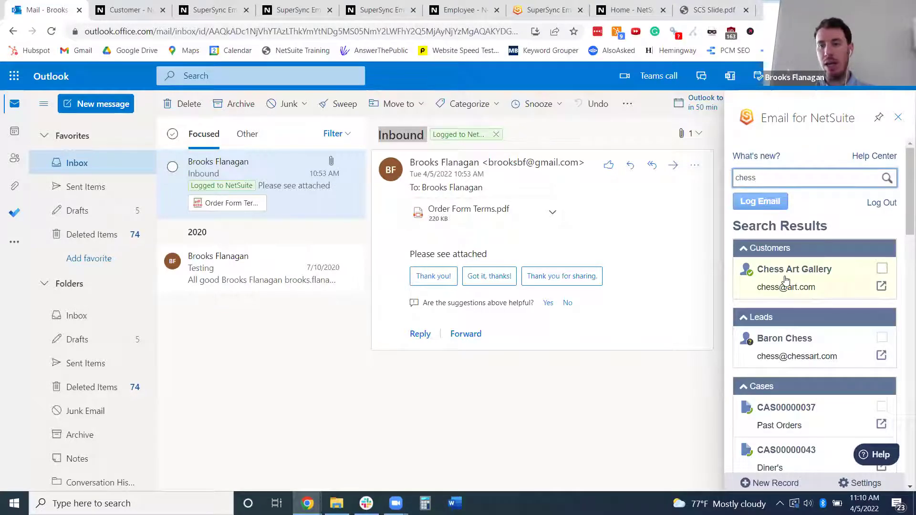
pyautogui.scroll(-2, 785, 280)
pyautogui.scroll(-2, 783, 266)
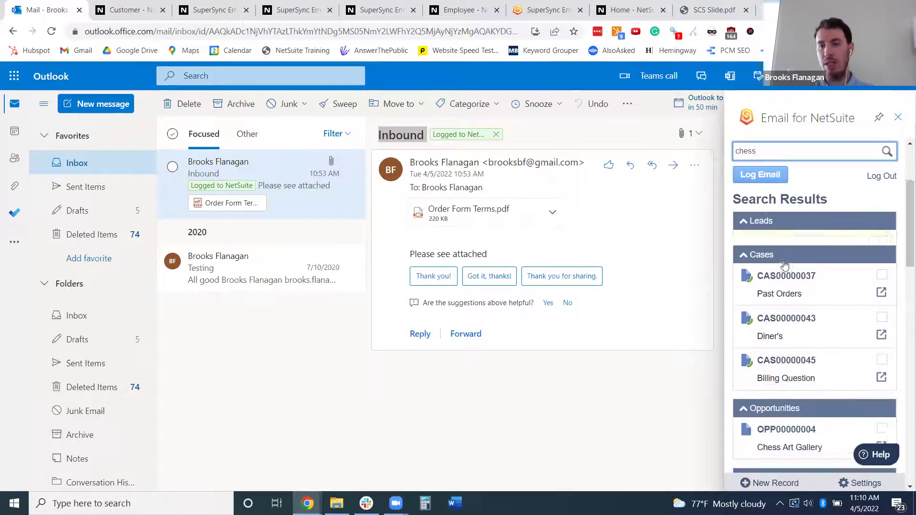
pyautogui.scroll(-2, 777, 317)
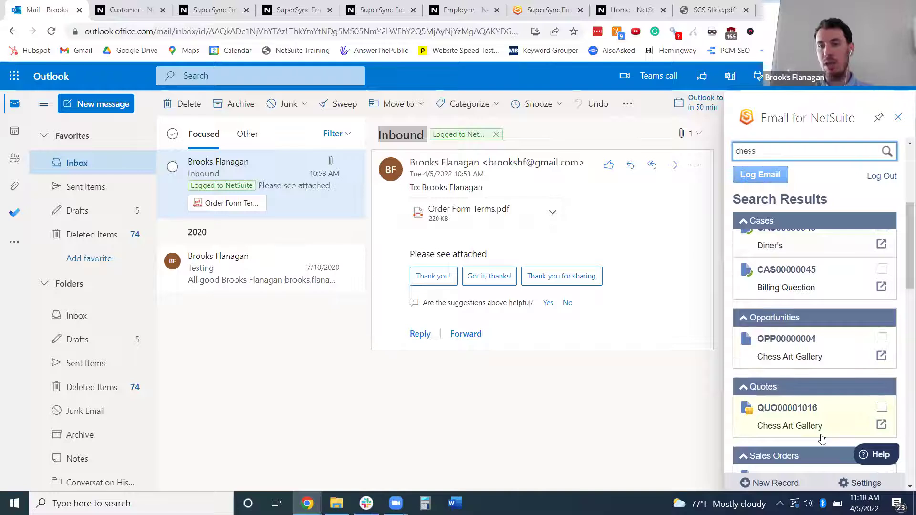
pyautogui.scroll(-2, 820, 436)
pyautogui.scroll(-10, 820, 437)
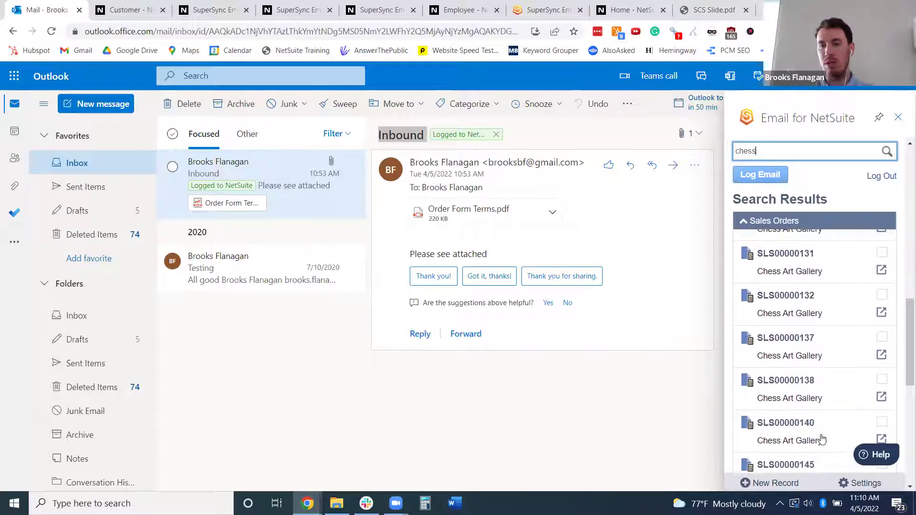
pyautogui.scroll(-5, 821, 438)
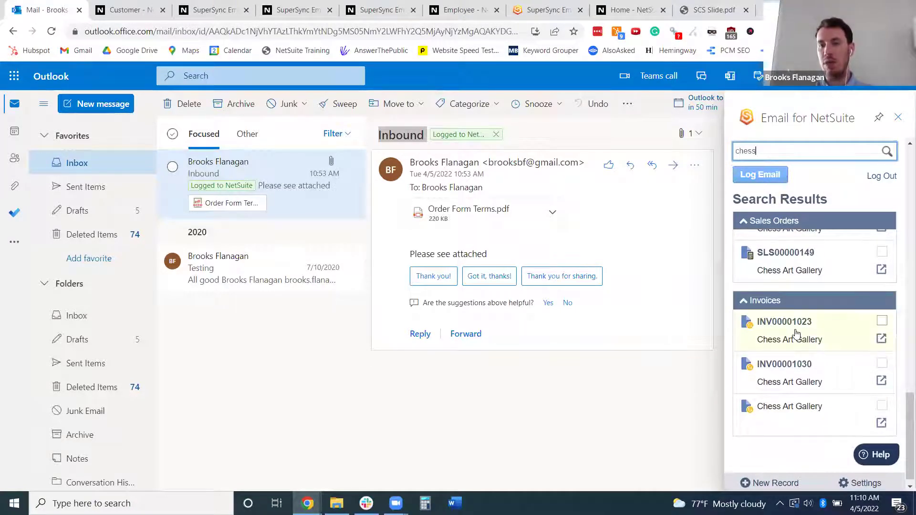
pyautogui.scroll(10, 796, 333)
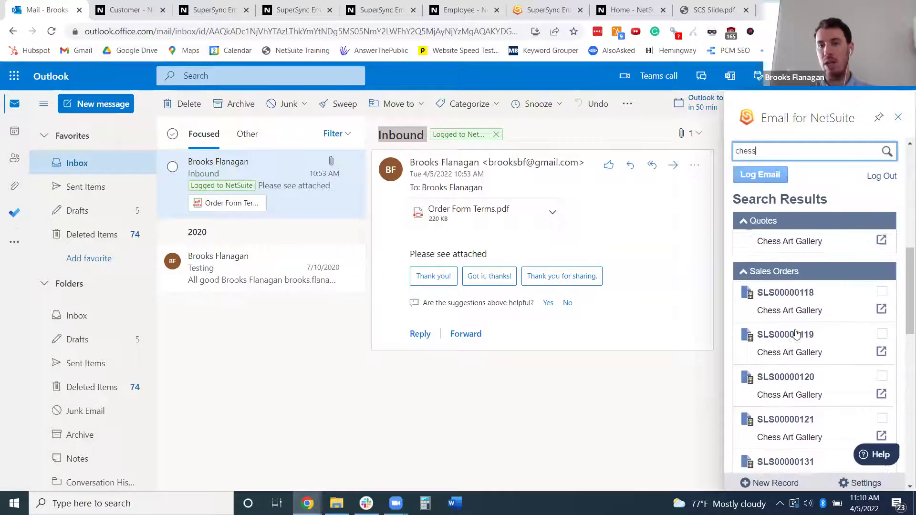
pyautogui.scroll(7, 796, 333)
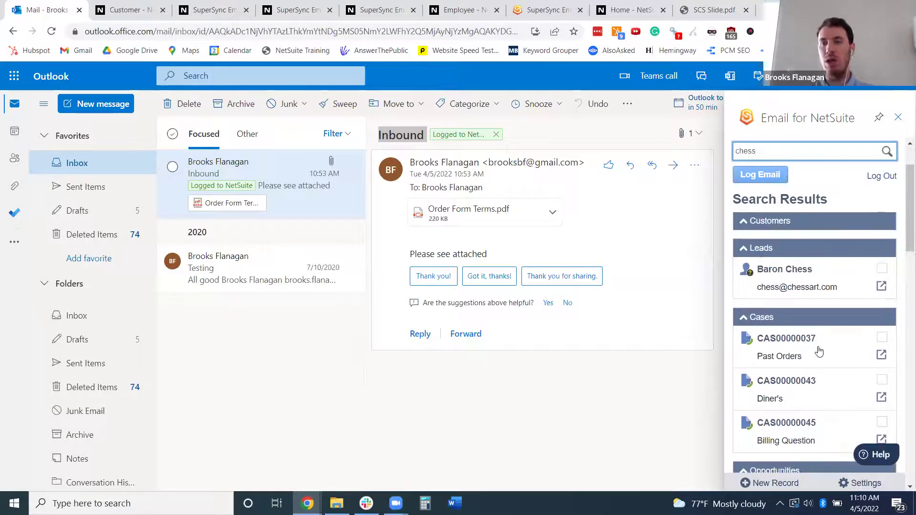
pyautogui.scroll(2, 819, 352)
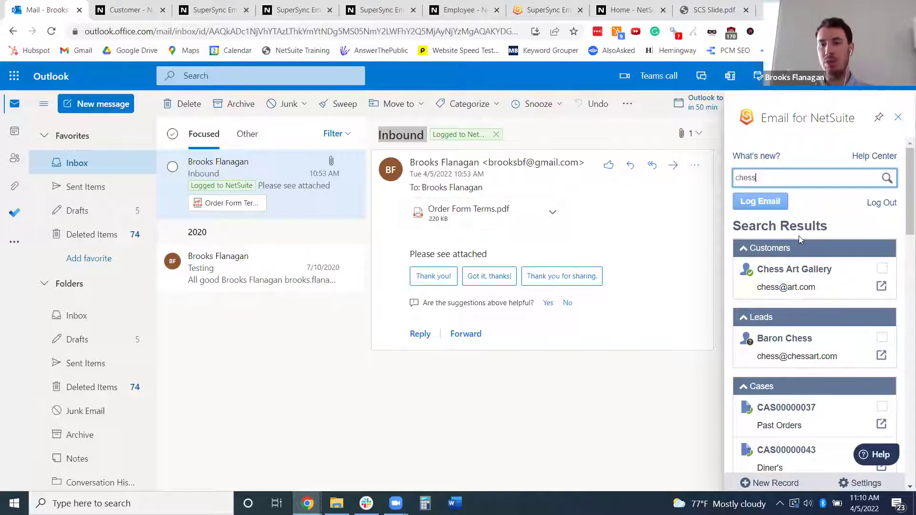
# - Examine the add-in's new record forms, including the fields of the Ecommerce Customer Form (Company), and return to the search results
pyautogui.click(767, 483)
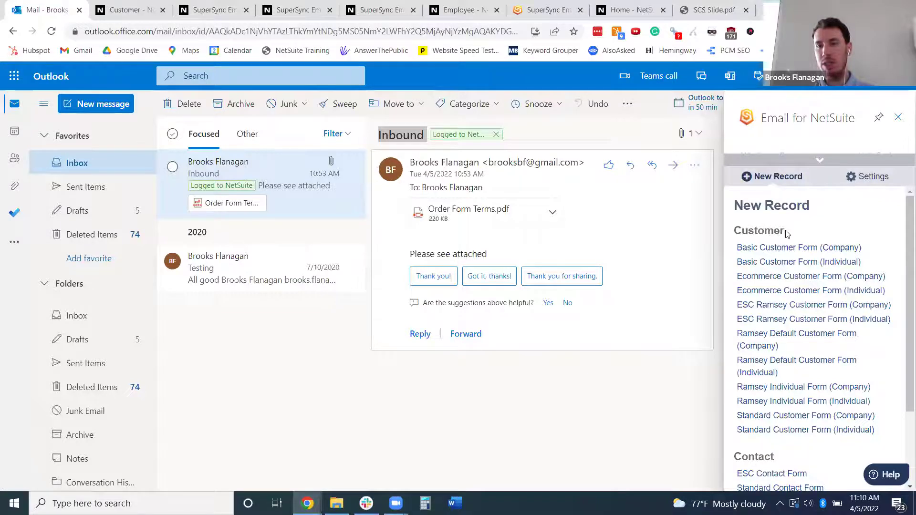
pyautogui.scroll(-3, 786, 234)
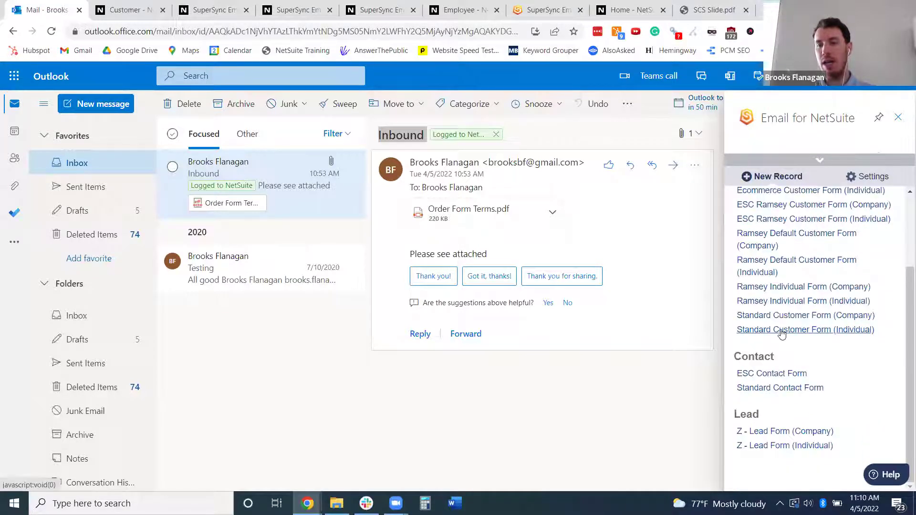
pyautogui.scroll(3, 790, 384)
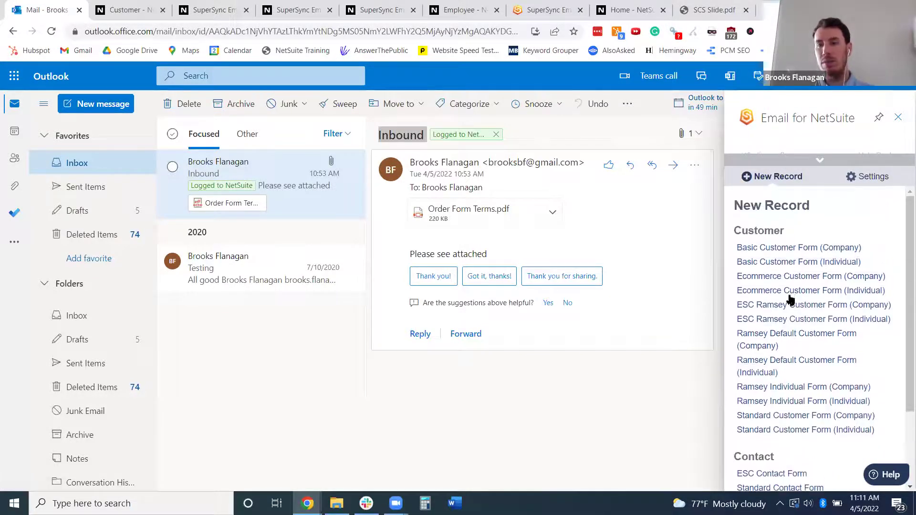
pyautogui.click(791, 278)
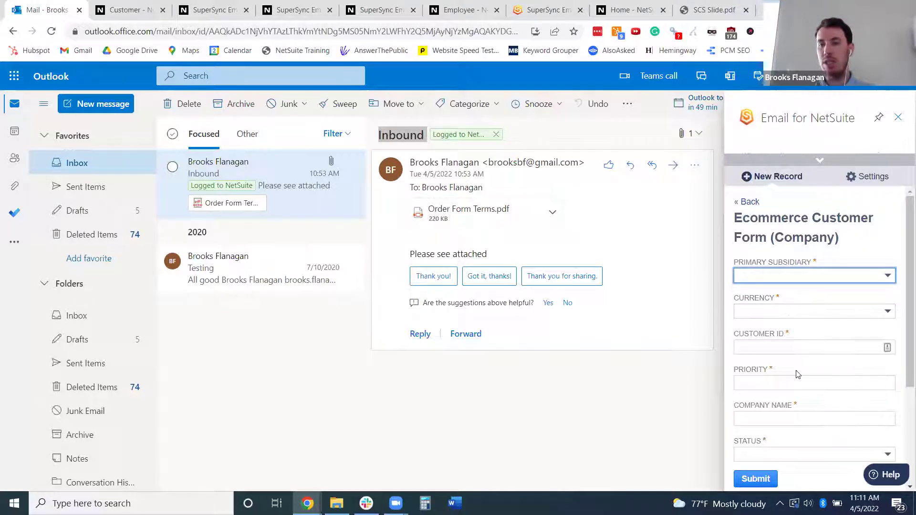
pyautogui.scroll(-2, 798, 372)
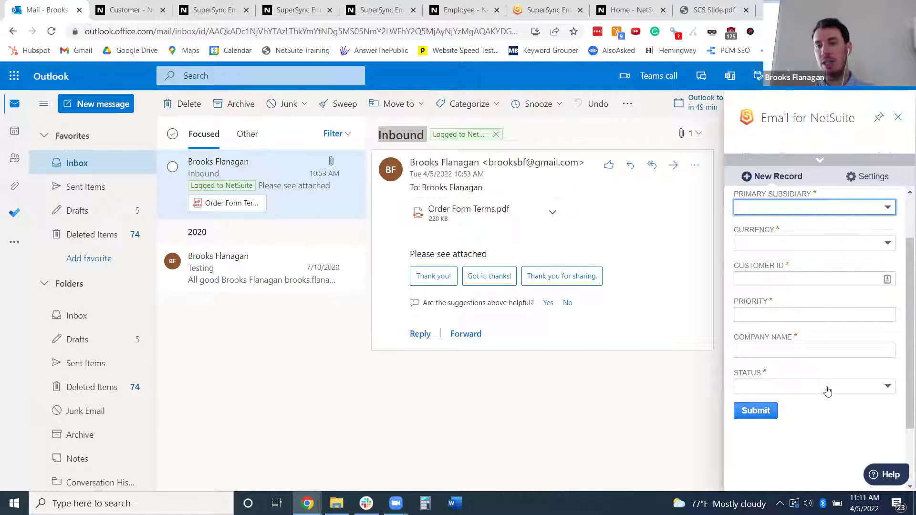
pyautogui.scroll(2, 829, 410)
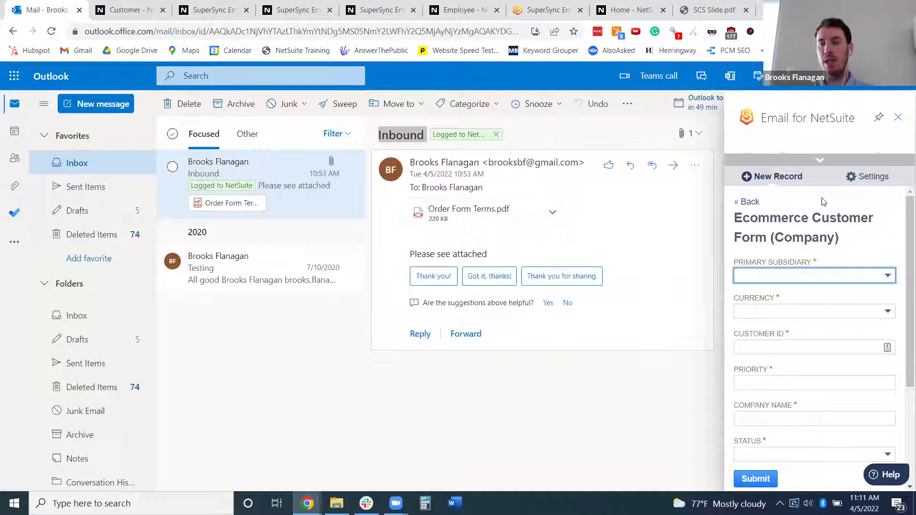
pyautogui.click(820, 161)
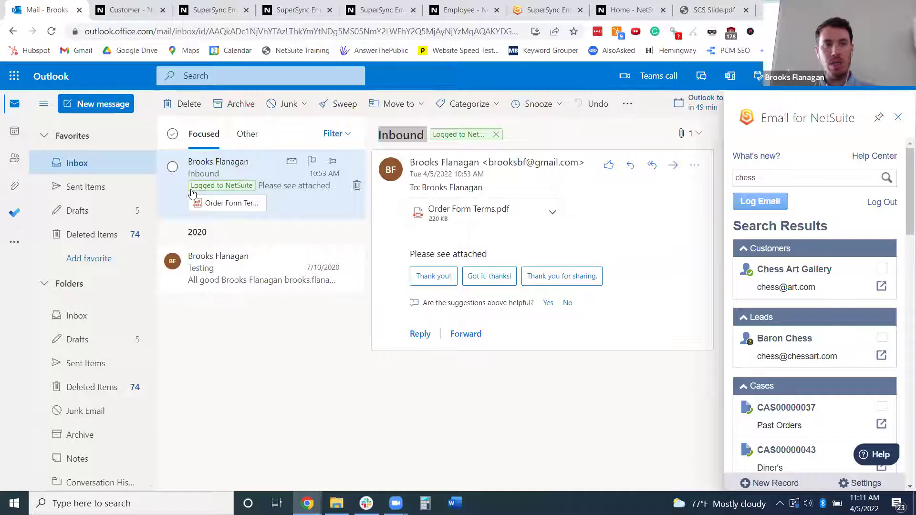
# - Compose a new email to the customer's Gmail contact with the subject "Outbound" and the body "123"
pyautogui.click(99, 109)
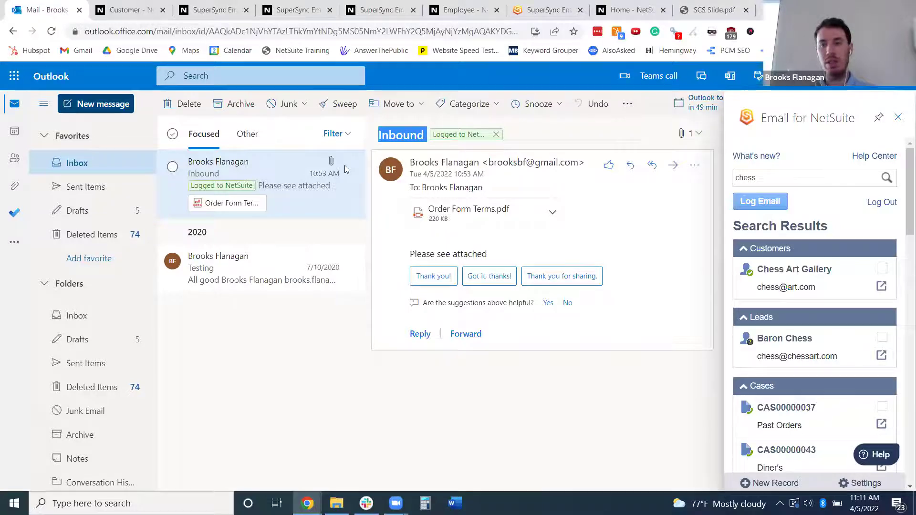
pyautogui.press('n')
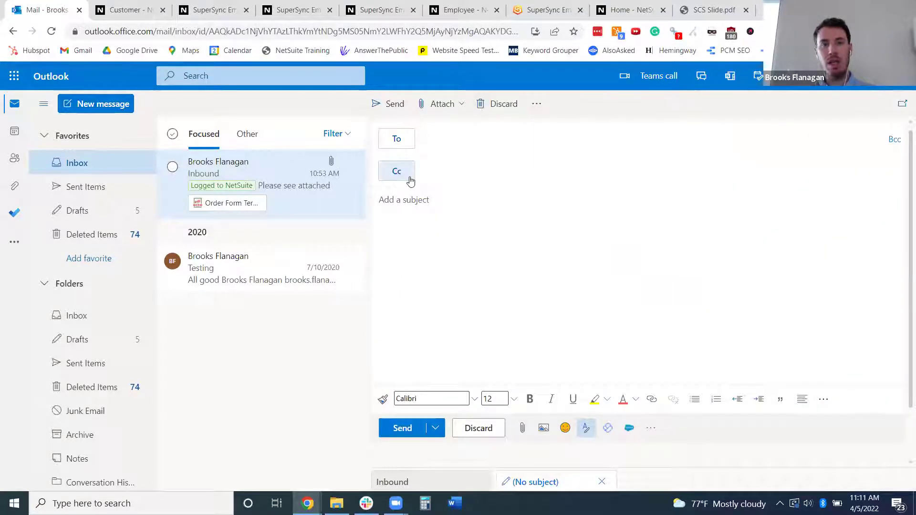
pyautogui.write('brooks')
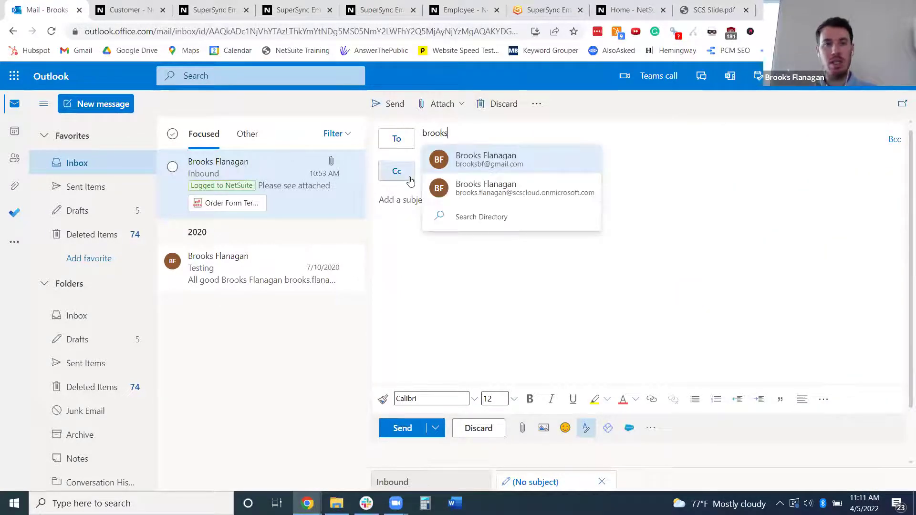
pyautogui.click(505, 162)
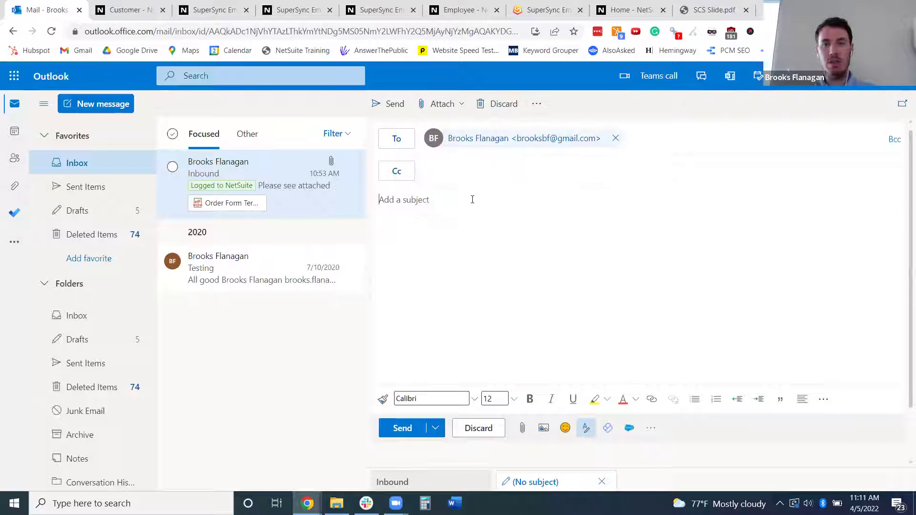
pyautogui.write('Outb')
pyautogui.write('ound')
pyautogui.write('123')
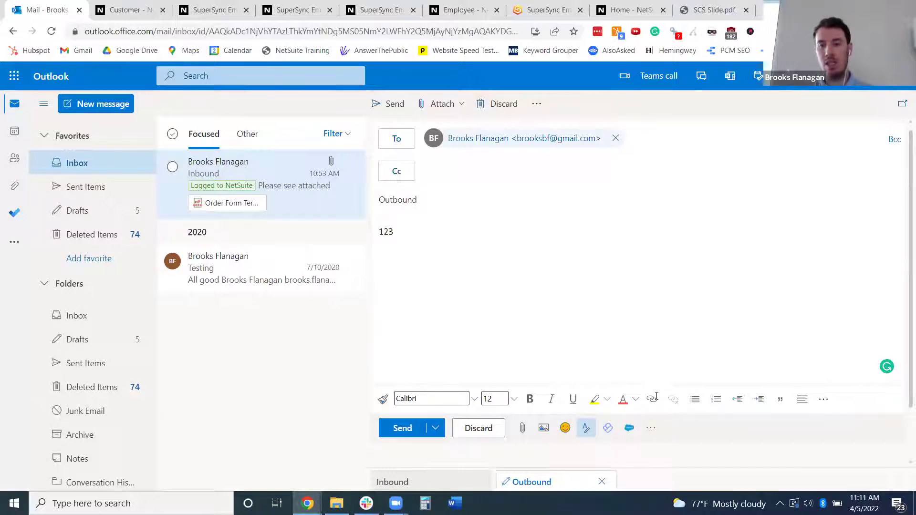
# - Open the Email for NetSuite add-in on the "Outbound" draft and send the email
pyautogui.click(650, 429)
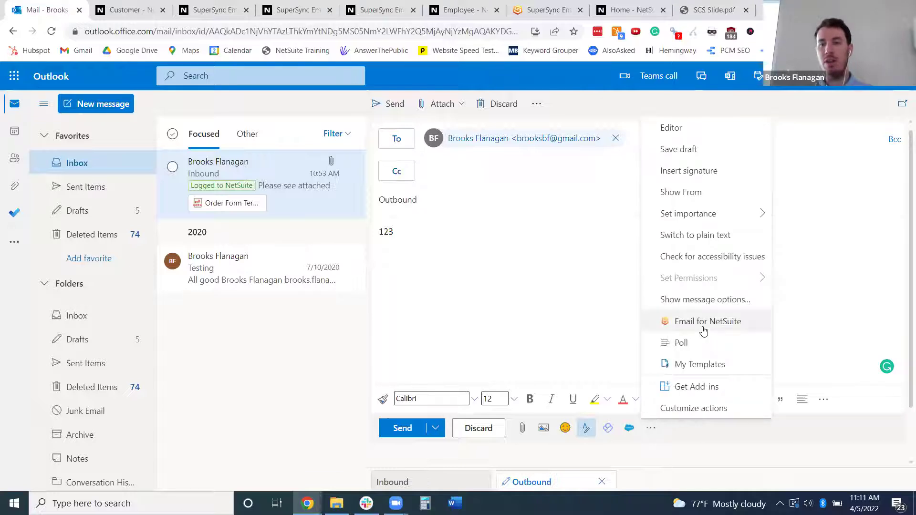
pyautogui.click(703, 329)
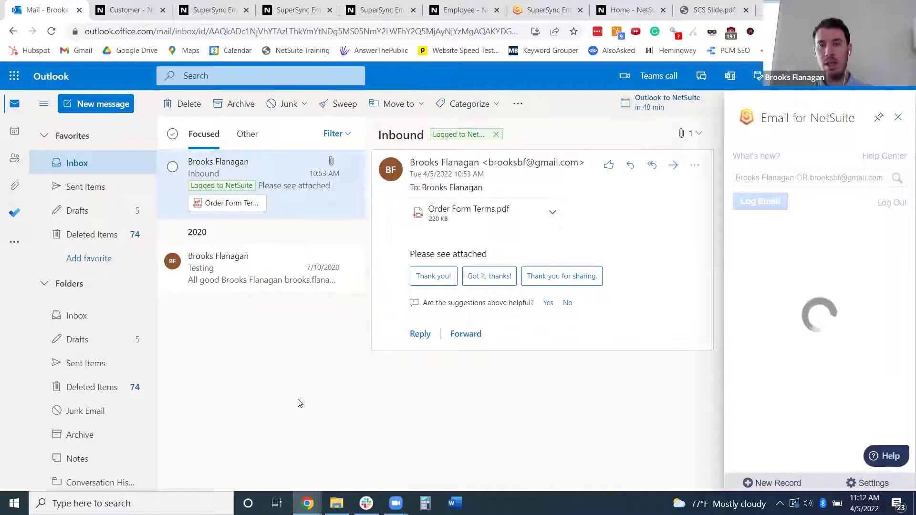
# - Open today's "Outbound" email in Sent Items and look through the related NetSuite records in the add-in
pyautogui.click(93, 192)
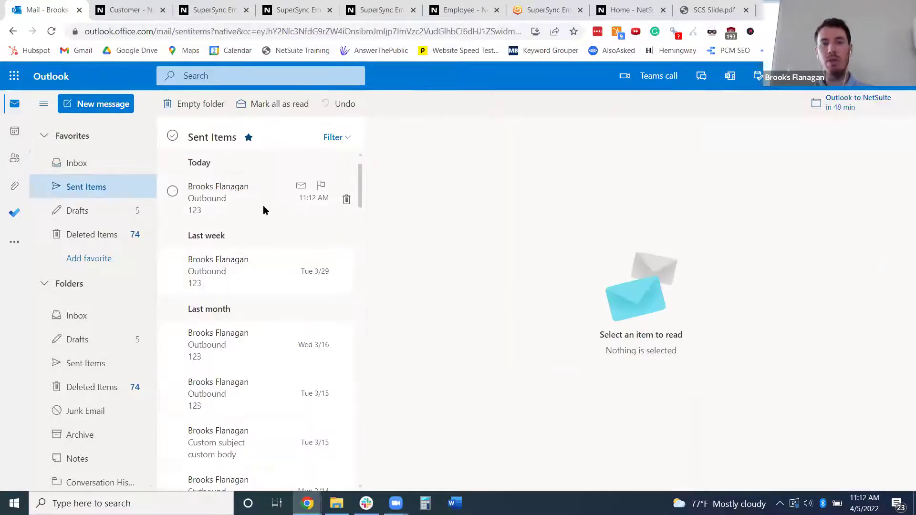
pyautogui.click(253, 207)
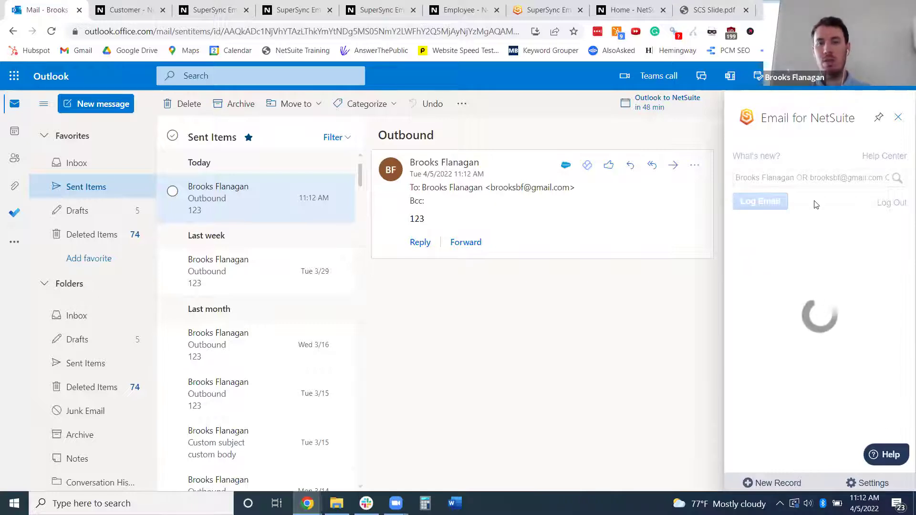
pyautogui.scroll(-10, 772, 293)
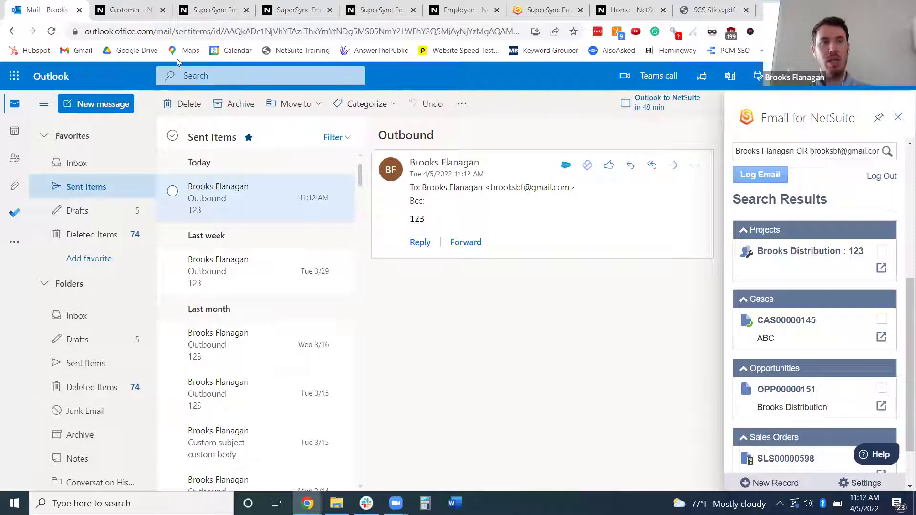
# - Switch to the Brooks Distribution customer record in NetSuite, refresh its messages list, and check for the "Outbound" email
pyautogui.click(122, 11)
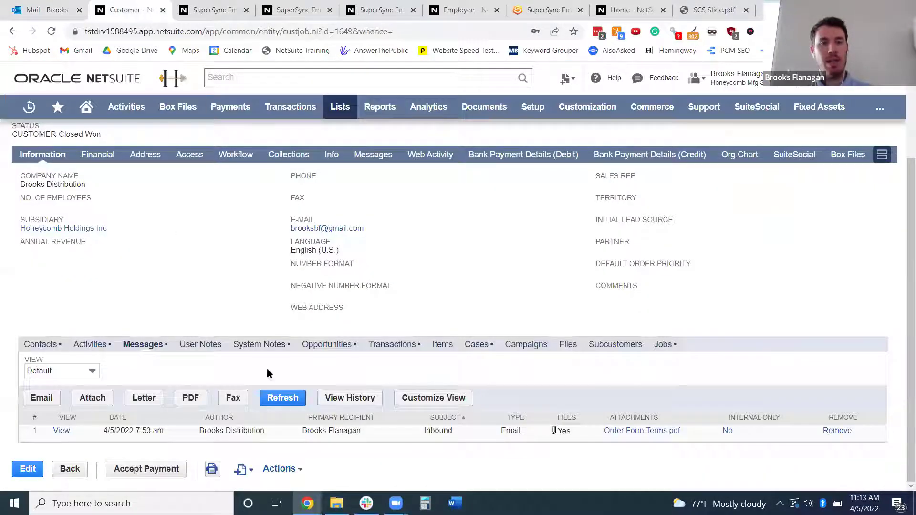
pyautogui.click(282, 397)
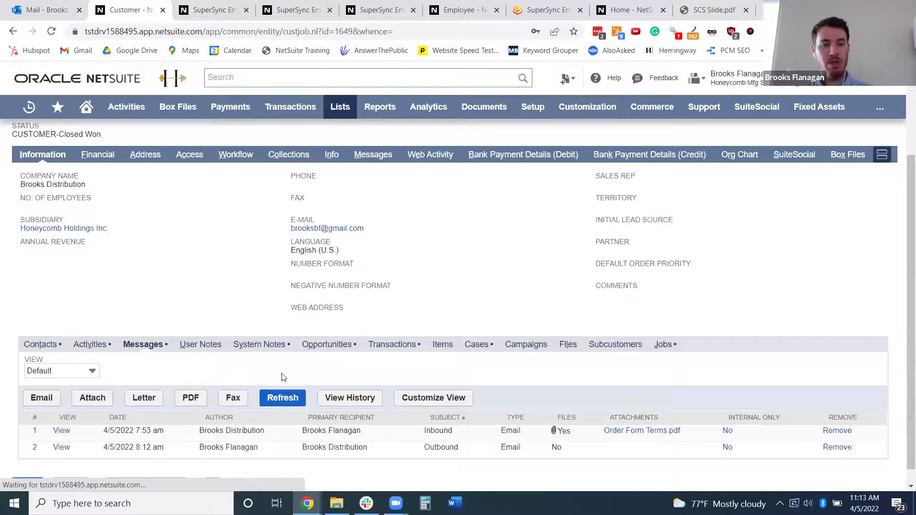
pyautogui.doubleClick(453, 449)
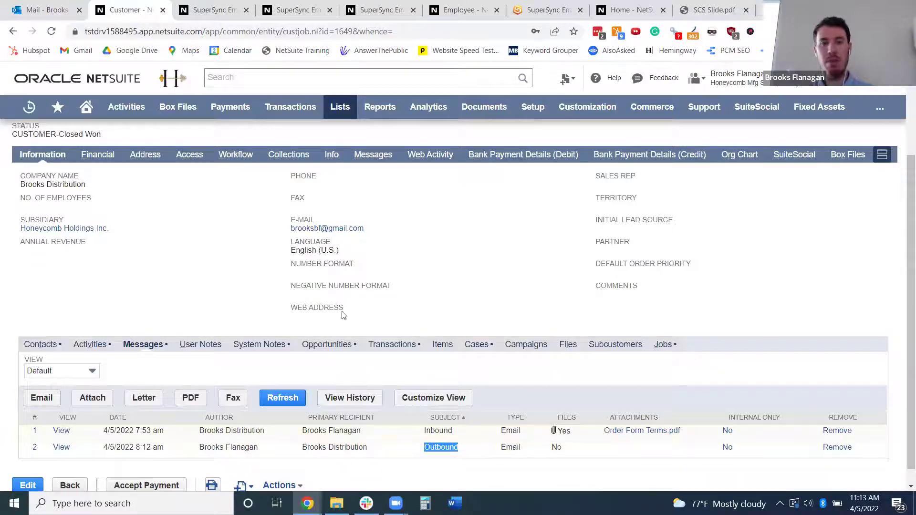
# - Open the SuperSync Email Profile list and examine the Sales profile's settings for searching records, logging emails and creating records
pyautogui.scroll(1, 322, 276)
pyautogui.scroll(1, 322, 277)
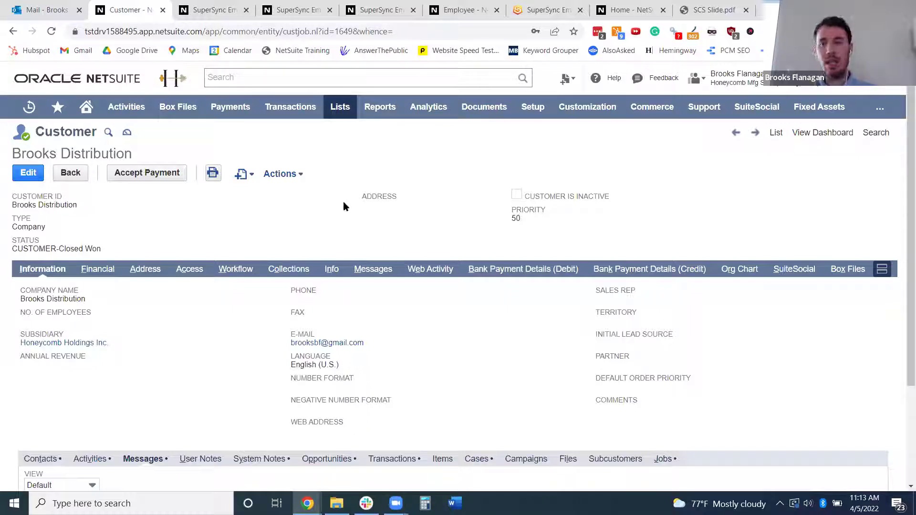
pyautogui.click(224, 12)
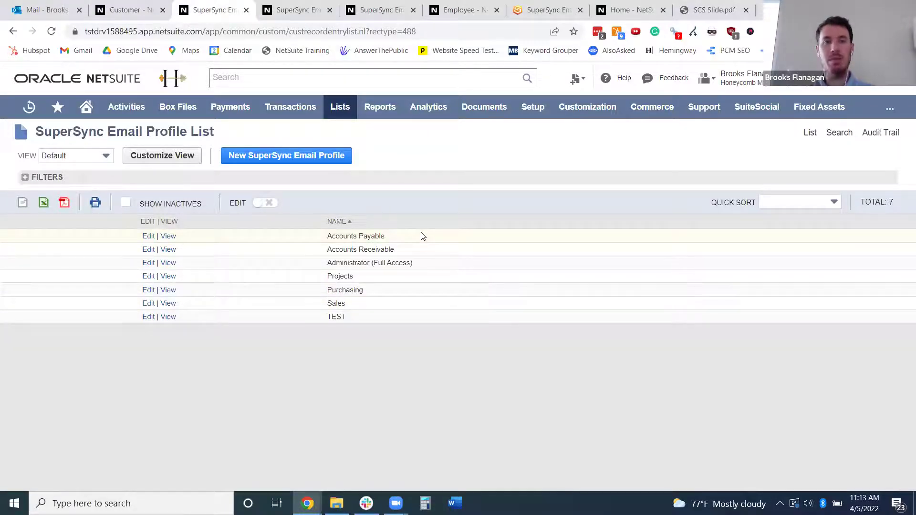
pyautogui.click(279, 14)
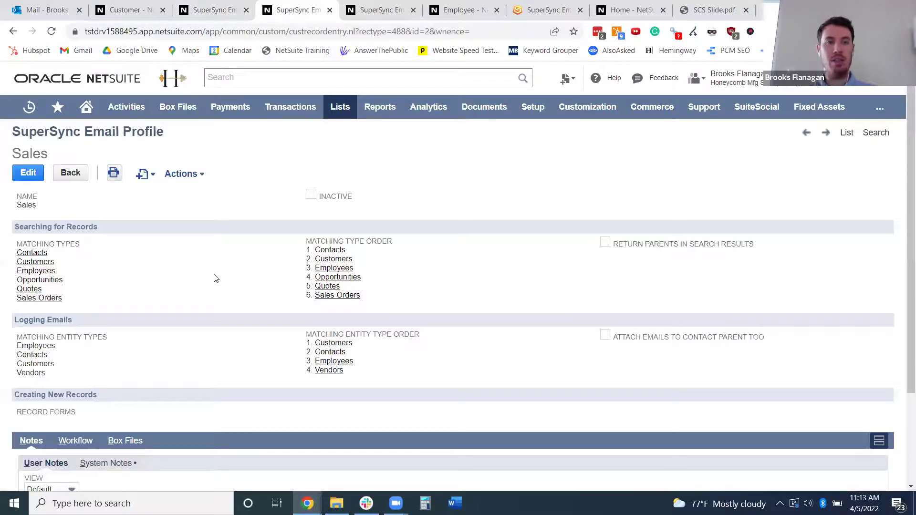
pyautogui.scroll(-1, 216, 278)
pyautogui.scroll(1, 374, 265)
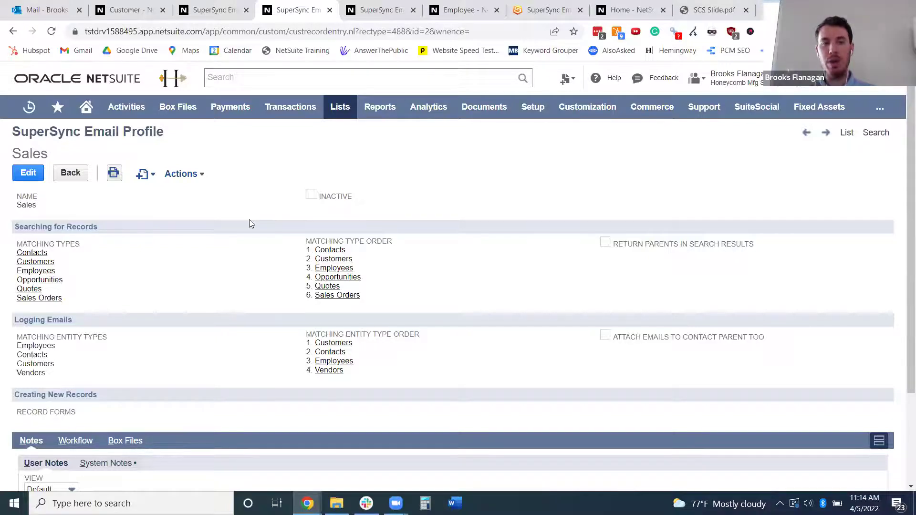
# - Review the SuperSync Email Matching Type list alongside the matching type order in the Sales profile
pyautogui.click(381, 13)
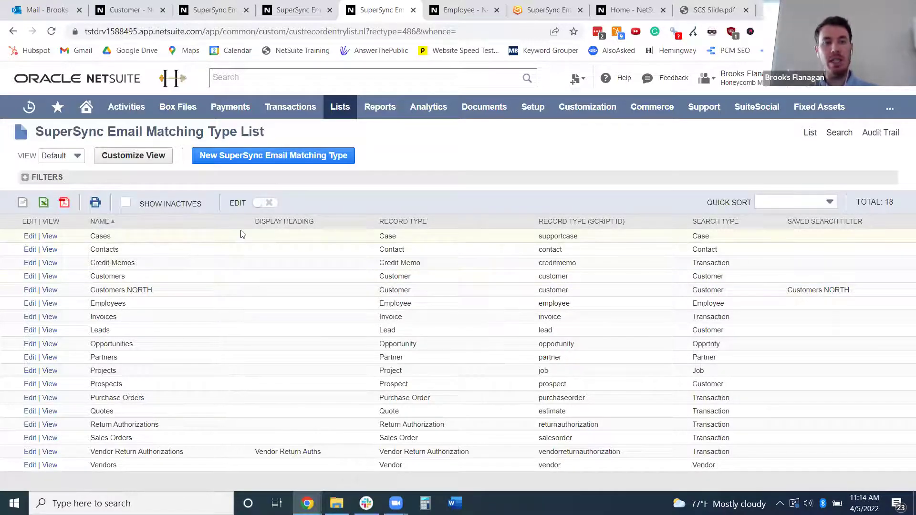
pyautogui.click(291, 4)
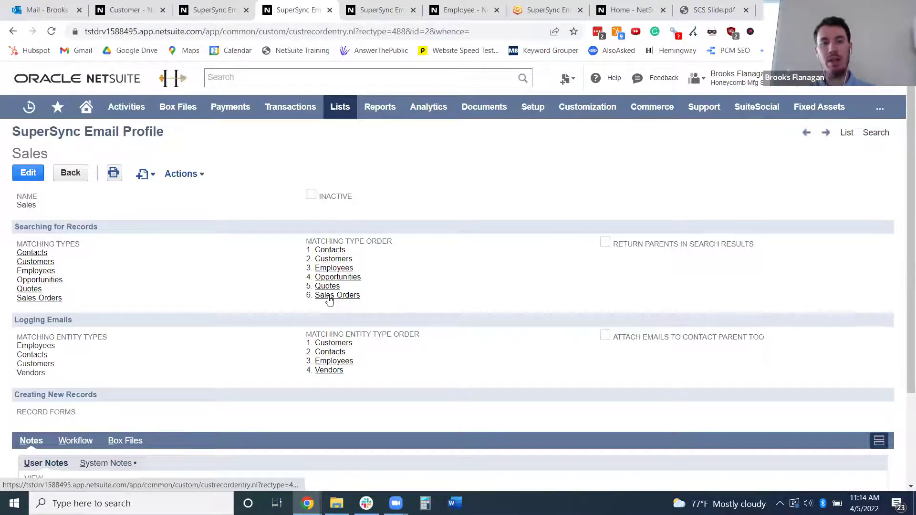
pyautogui.click(386, 11)
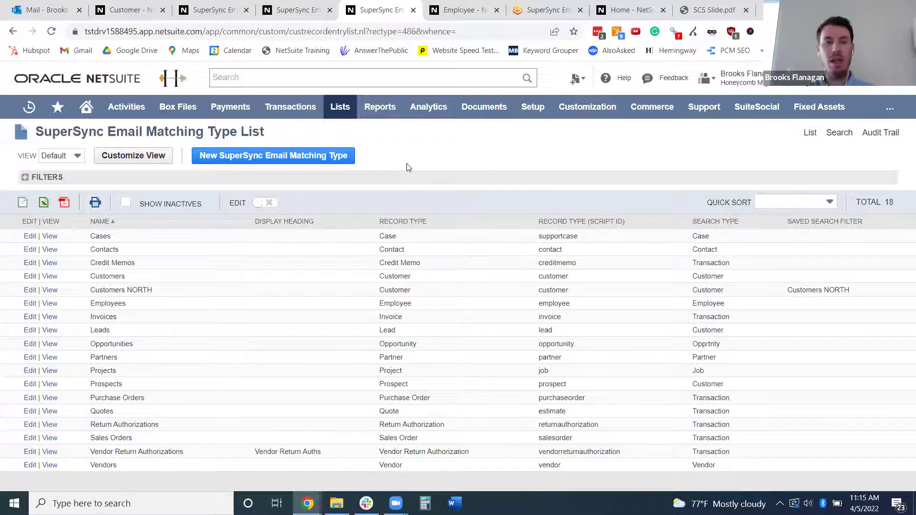
# - Switch to the employee record open for editing and look over its primary information, contact and classification fields
pyautogui.click(470, 15)
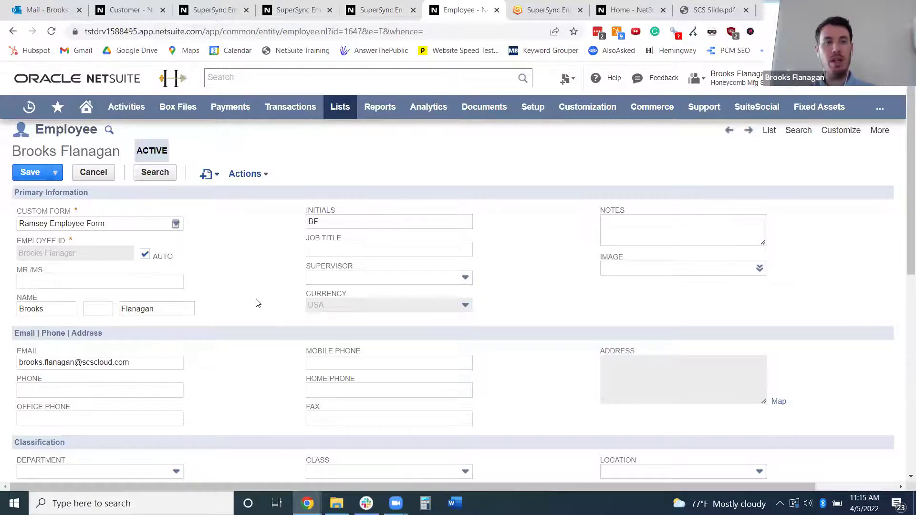
pyautogui.scroll(-2, 258, 303)
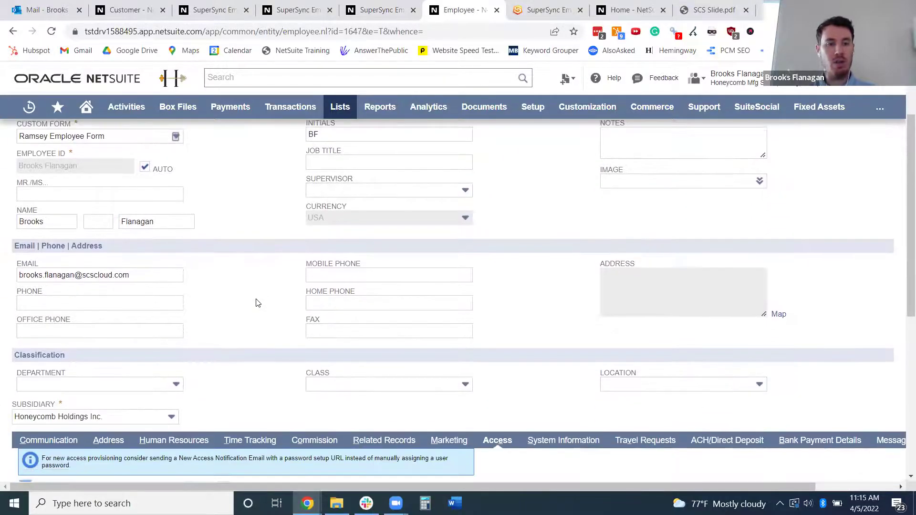
pyautogui.scroll(-1, 256, 302)
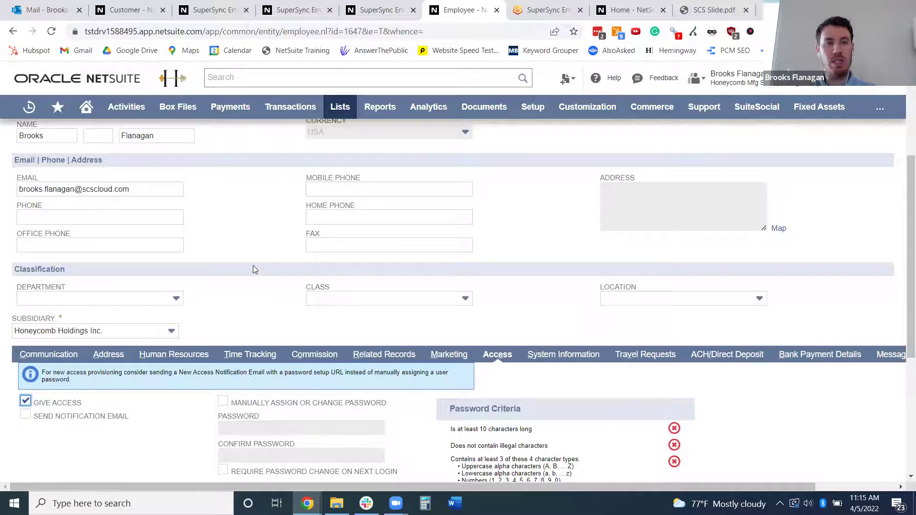
pyautogui.scroll(1, 253, 269)
pyautogui.scroll(2, 253, 269)
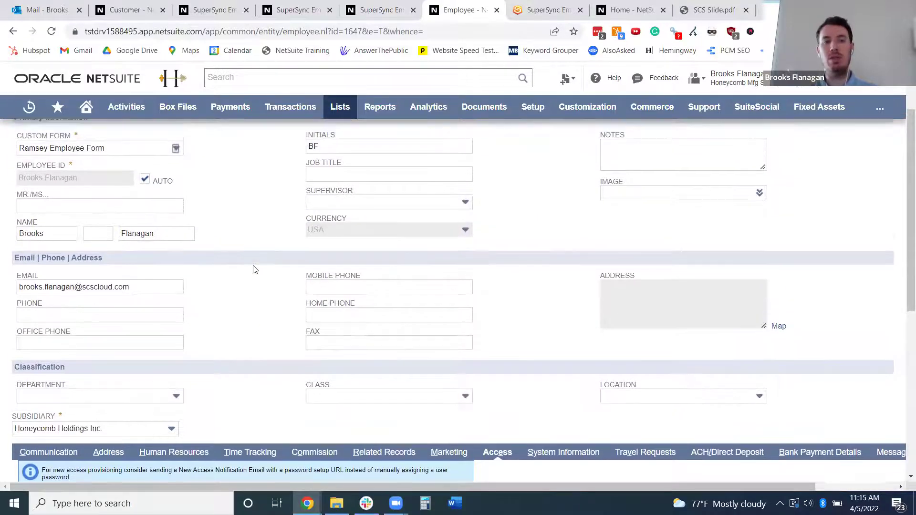
pyautogui.scroll(1, 252, 269)
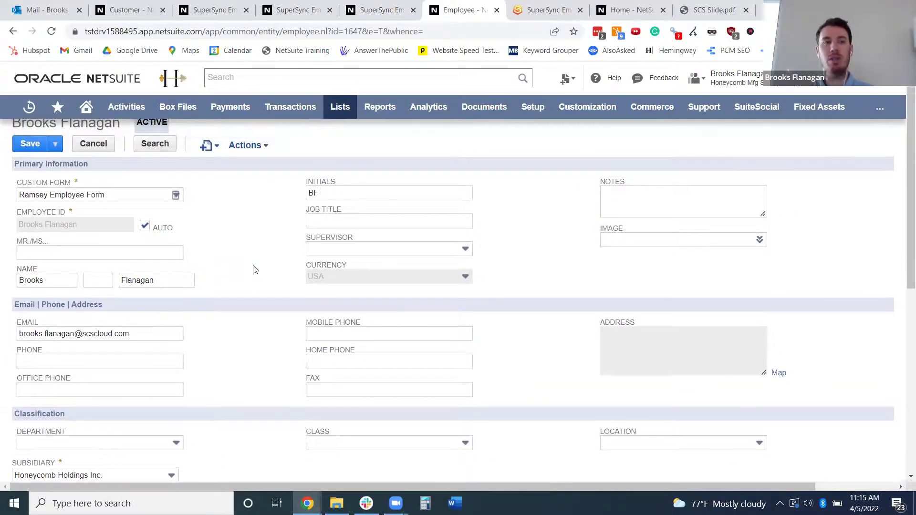
pyautogui.scroll(1, 255, 269)
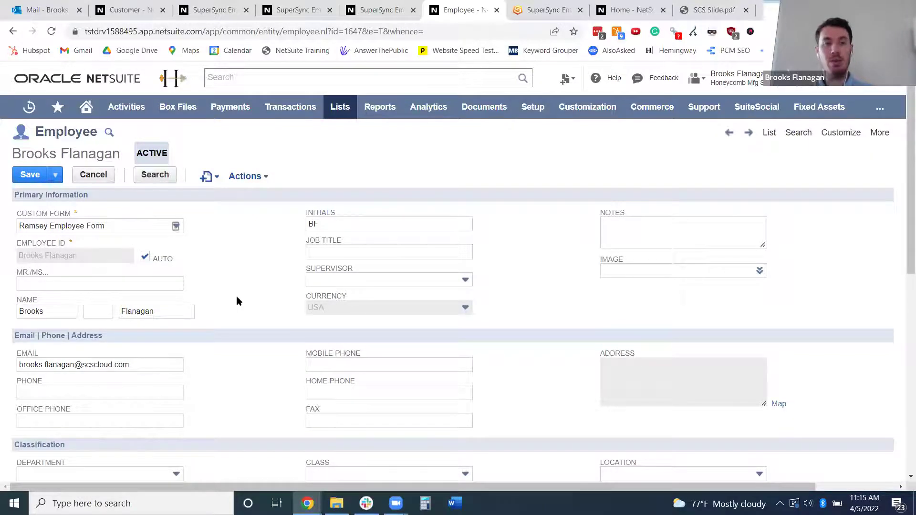
pyautogui.scroll(-3, 237, 297)
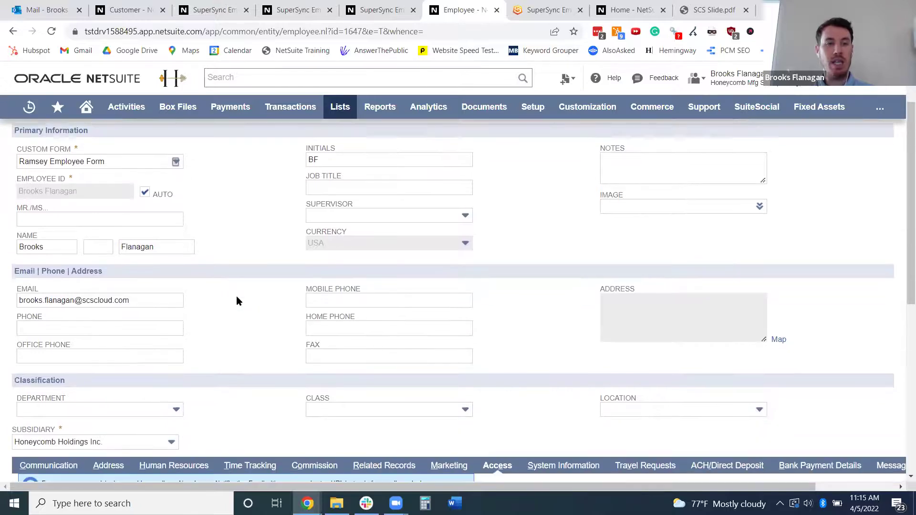
pyautogui.scroll(3, 237, 297)
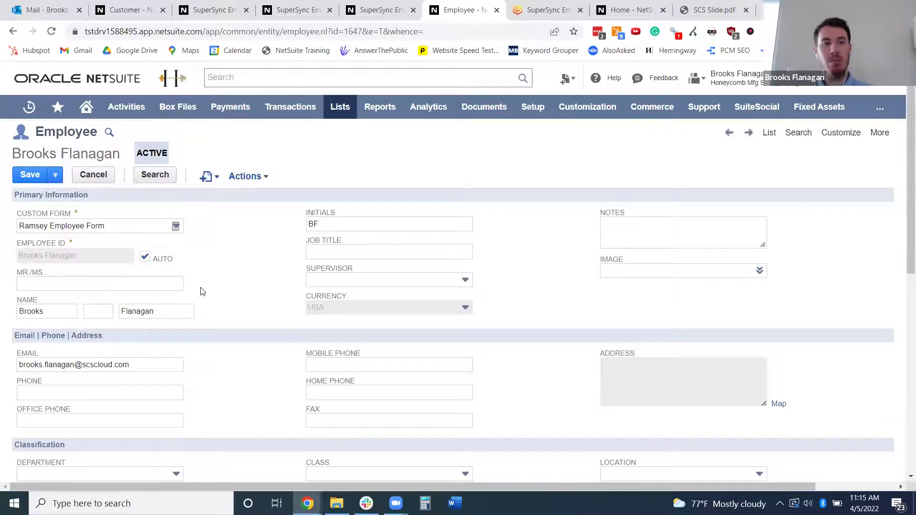
# - Inspect the employee's access settings and view the available SuperSync Email Profile choices without selecting another one
pyautogui.scroll(-6, 201, 291)
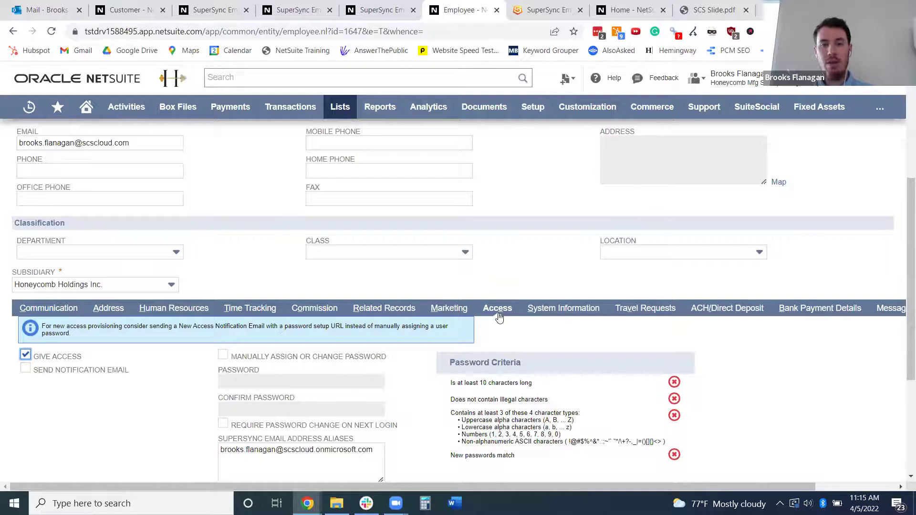
pyautogui.scroll(-4, 500, 318)
pyautogui.scroll(-1, 499, 318)
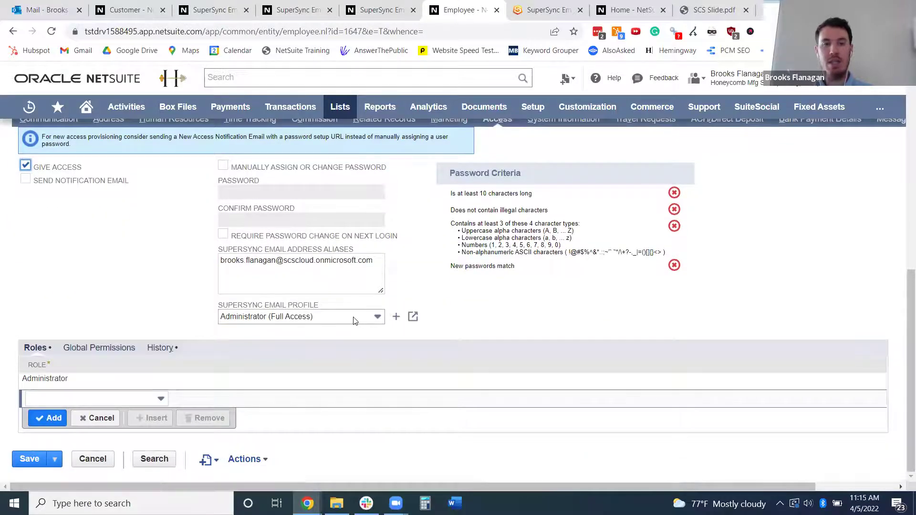
pyautogui.click(354, 318)
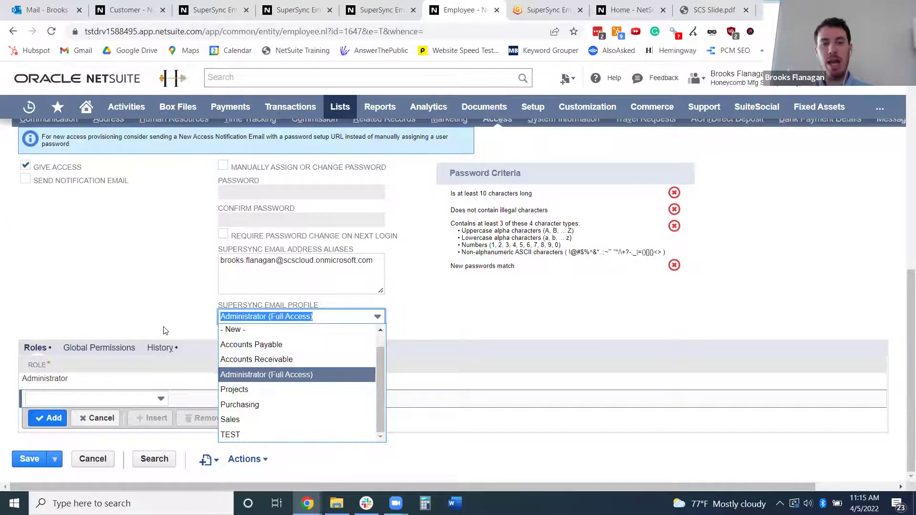
pyautogui.click(135, 278)
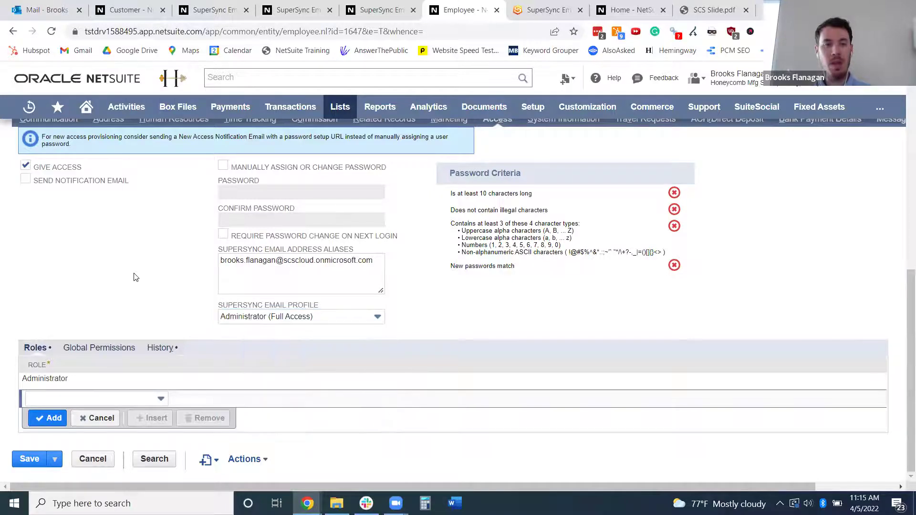
pyautogui.scroll(1, 479, 268)
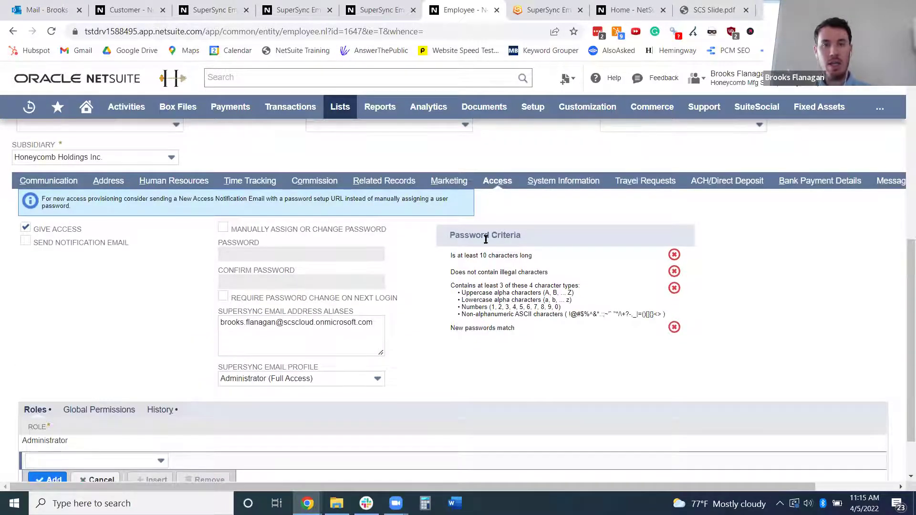
pyautogui.scroll(1, 484, 239)
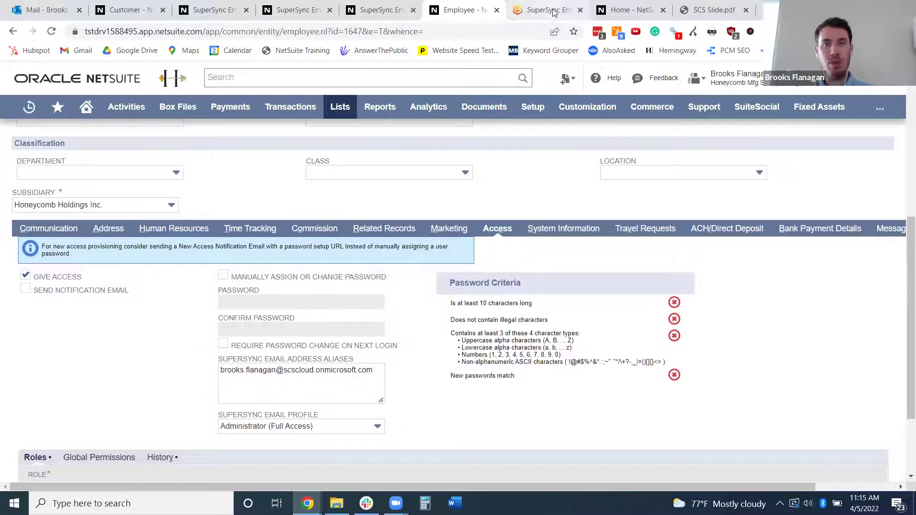
# - Switch to the SuperSync Email for Outlook dashboard and review its request overview, Records Created, Leaderboard and Leader Board Activity charts
pyautogui.click(553, 13)
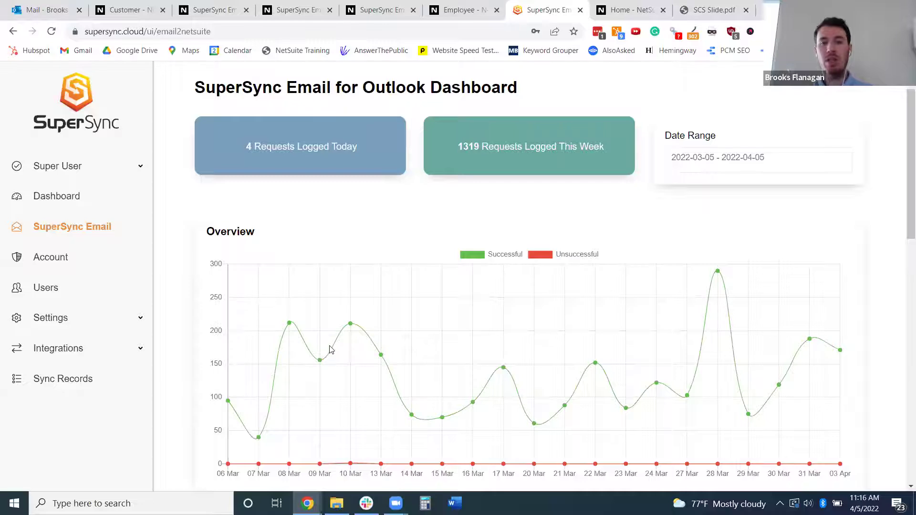
pyautogui.scroll(-7, 479, 399)
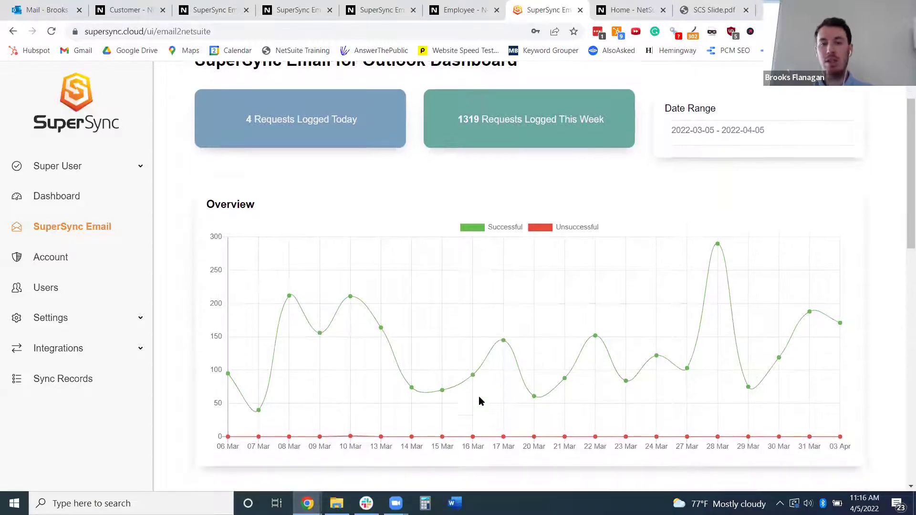
pyautogui.moveTo(704, 252)
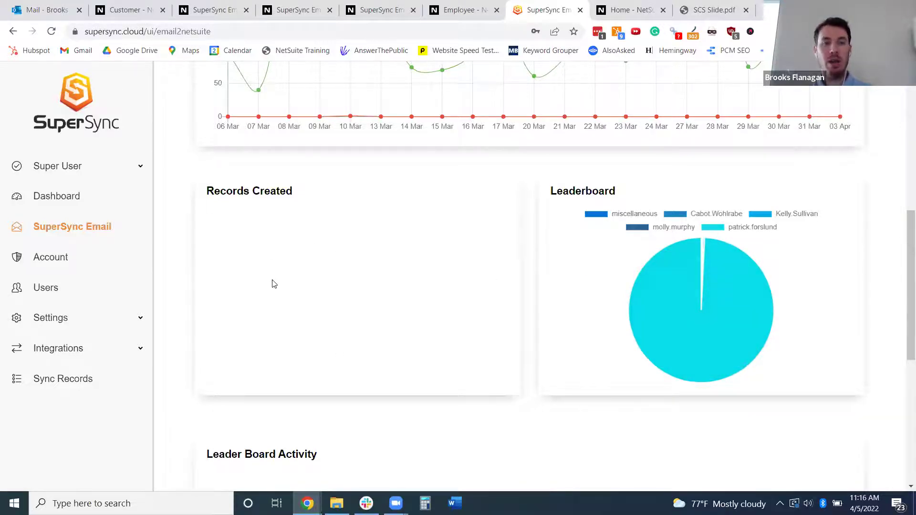
pyautogui.scroll(-3, 319, 313)
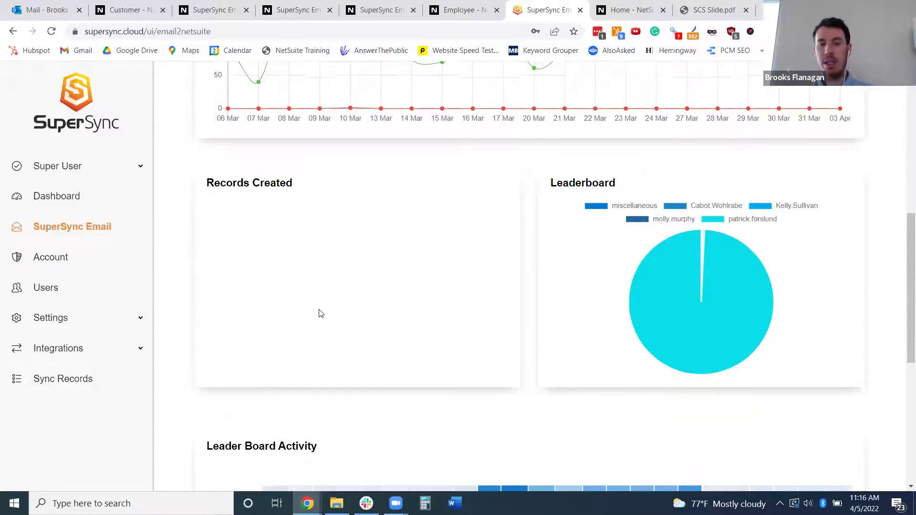
pyautogui.scroll(-2, 321, 313)
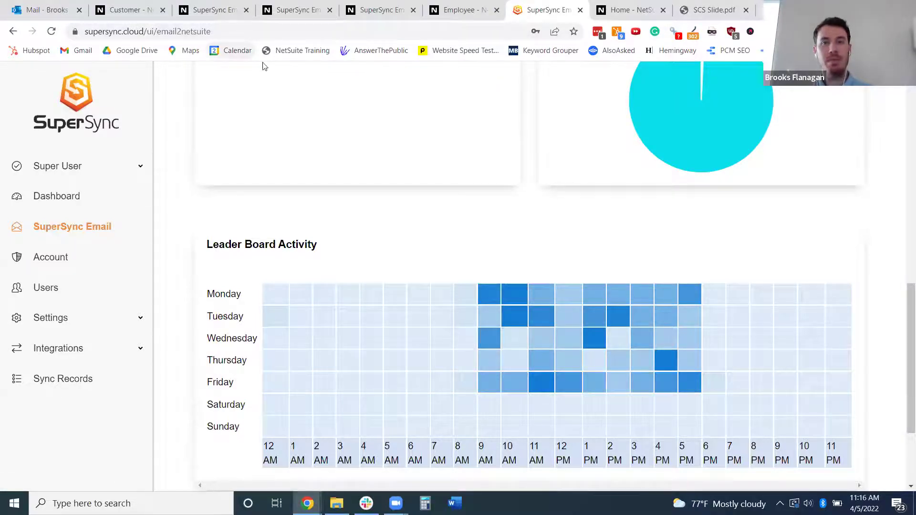
pyautogui.scroll(6, 370, 209)
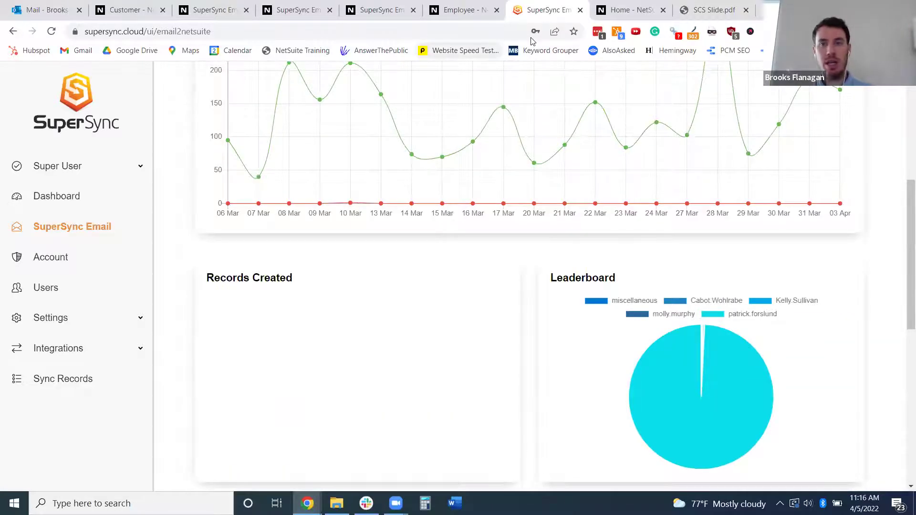
# - Switch to the NetSuite home dashboard and check the April 5 and 6 events in the monthly Calendar Detail
pyautogui.click(622, 12)
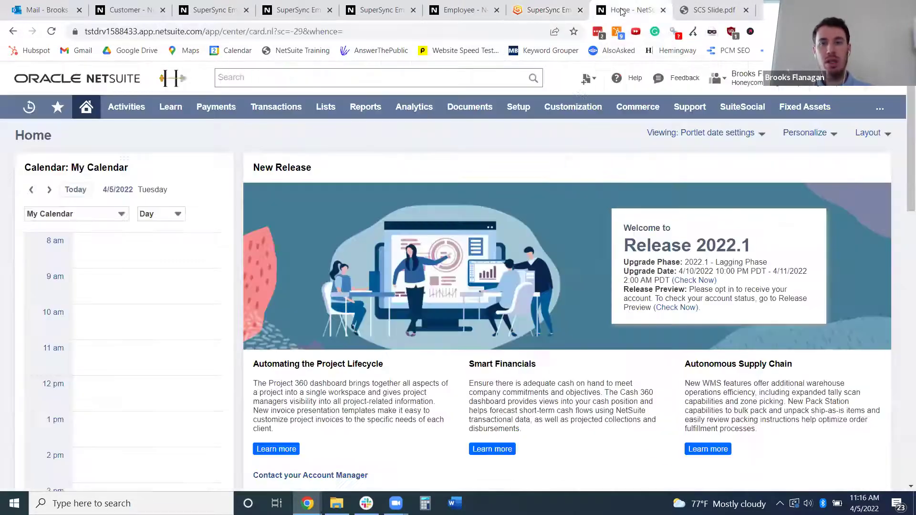
pyautogui.scroll(-10, 525, 172)
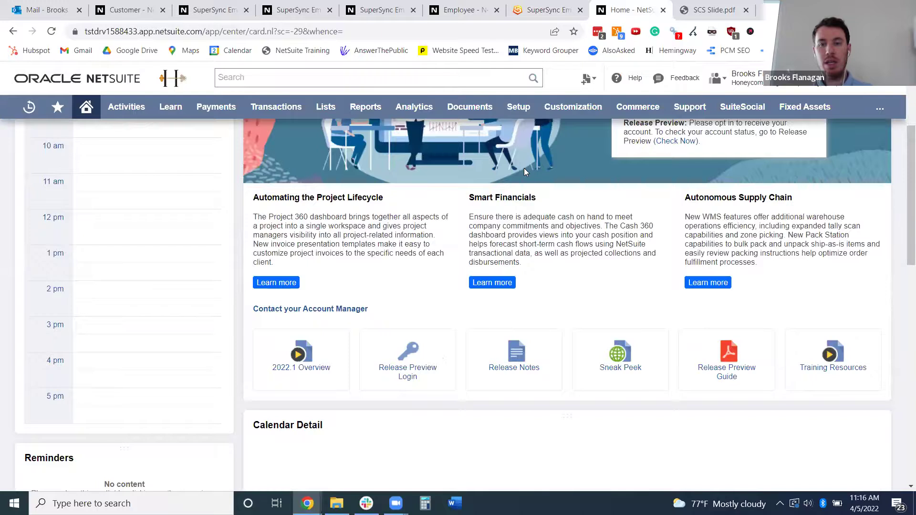
pyautogui.scroll(-2, 501, 207)
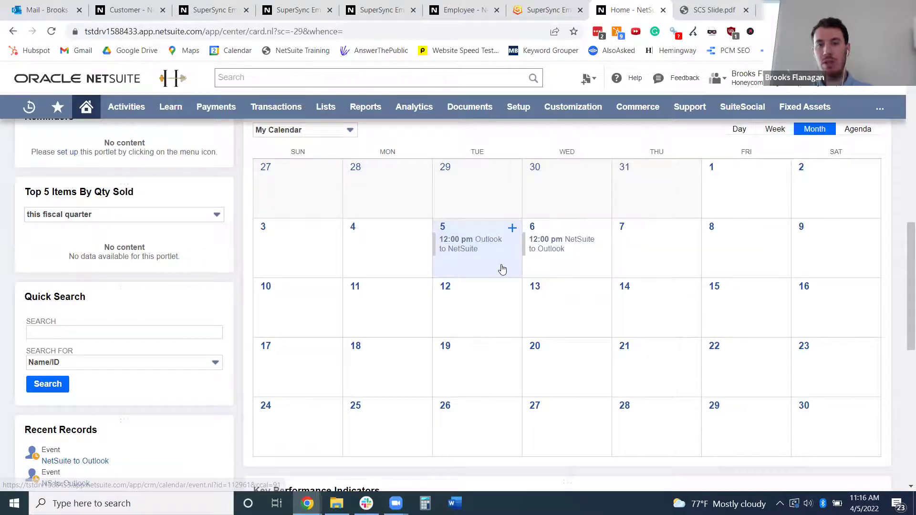
# - Switch to the Outlook calendar, view the details of the "NetSuite to Outlook" event on April 6, and close them
pyautogui.click(50, 11)
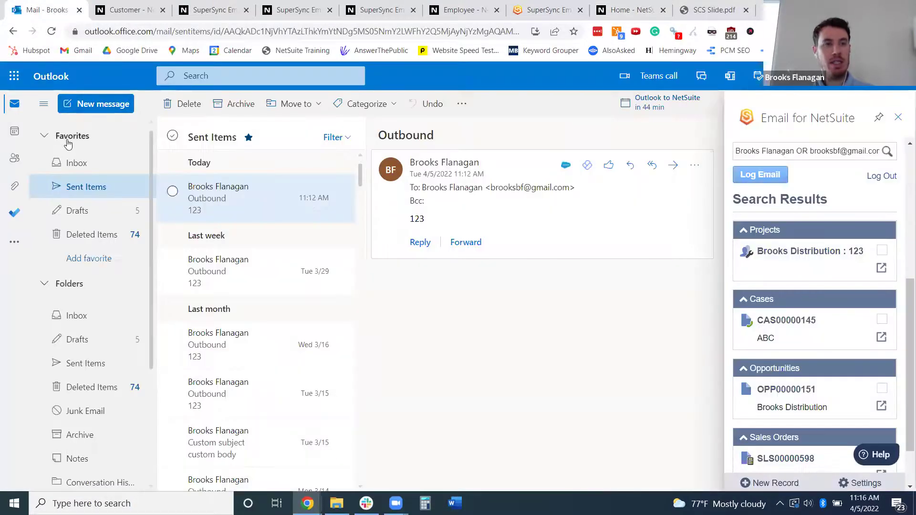
pyautogui.click(14, 131)
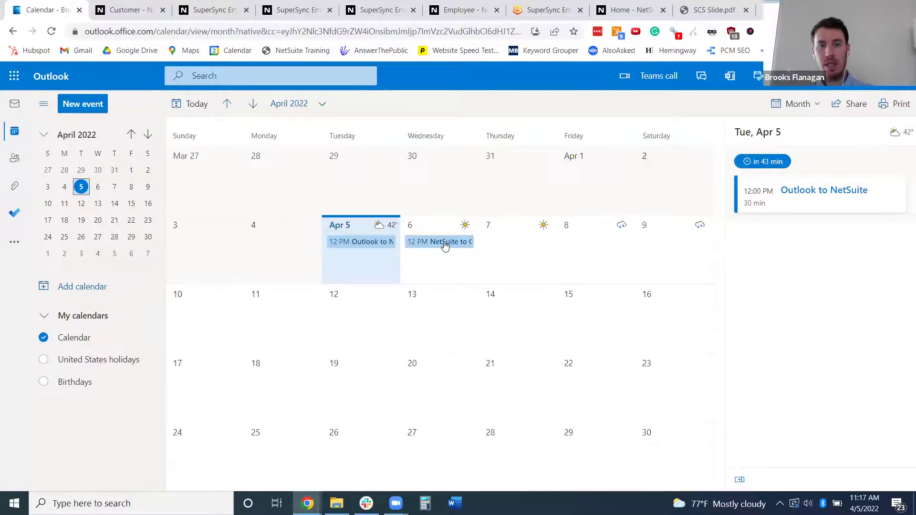
pyautogui.click(444, 242)
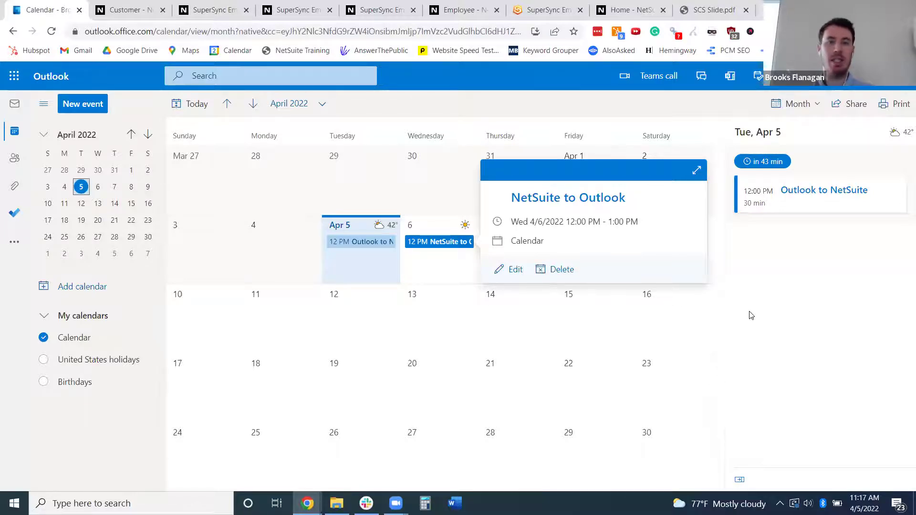
pyautogui.click(748, 296)
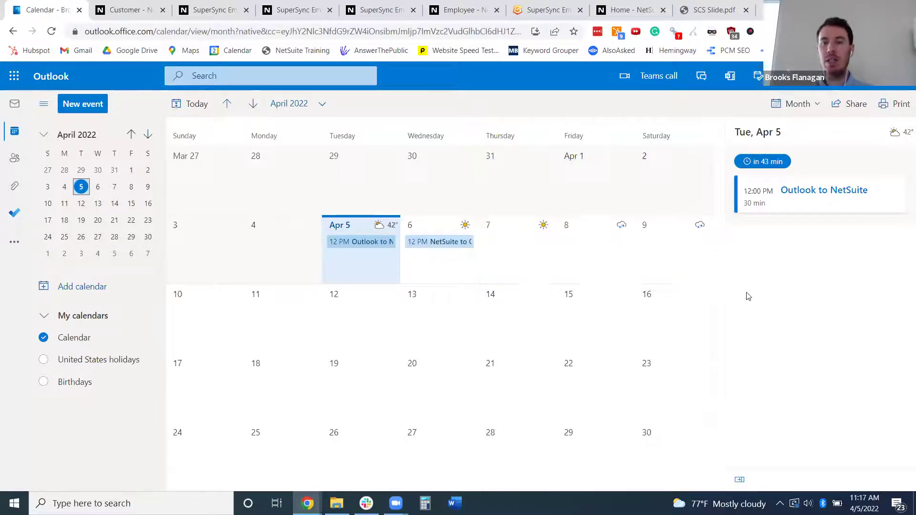